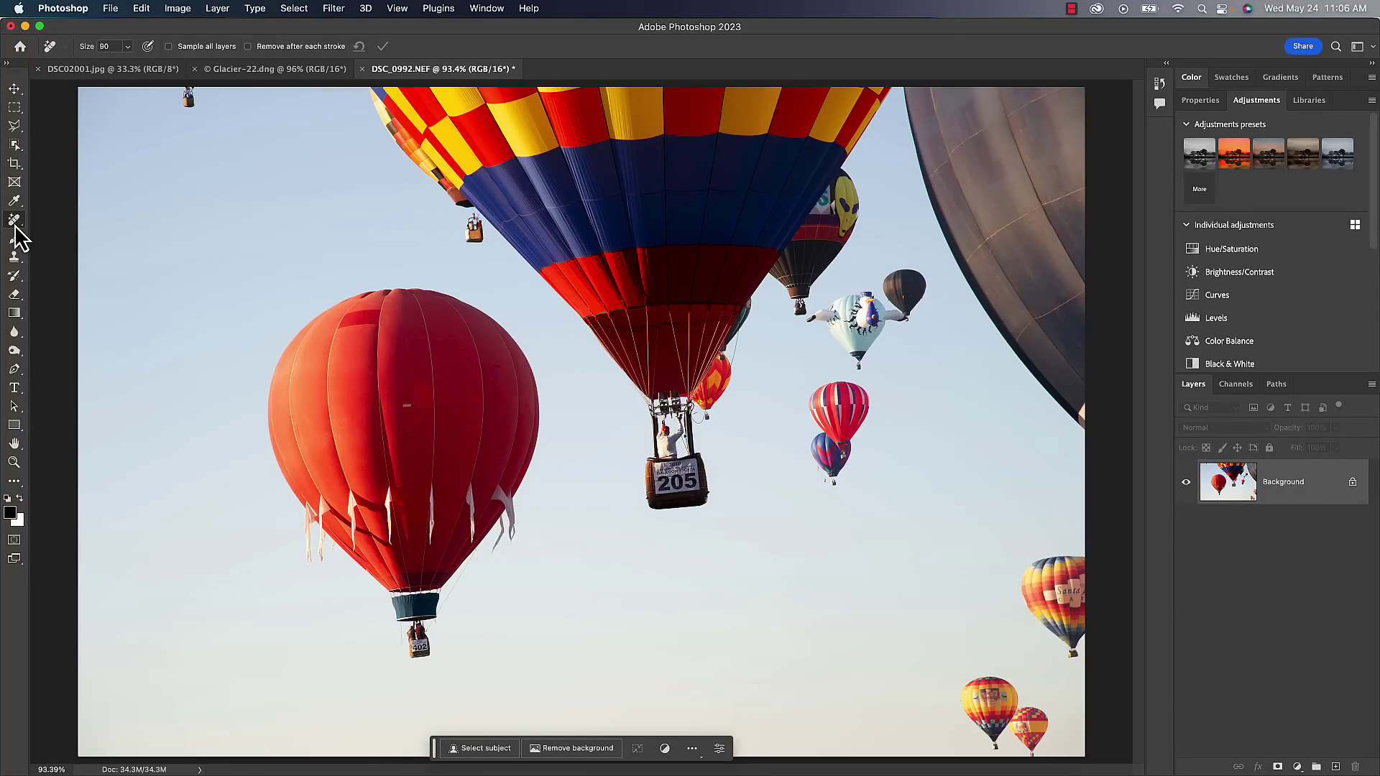
- Select the Remove Tool from the healing tool group and view the About Photoshop information
{"action": "right_click", "coordinate": [14, 220]}
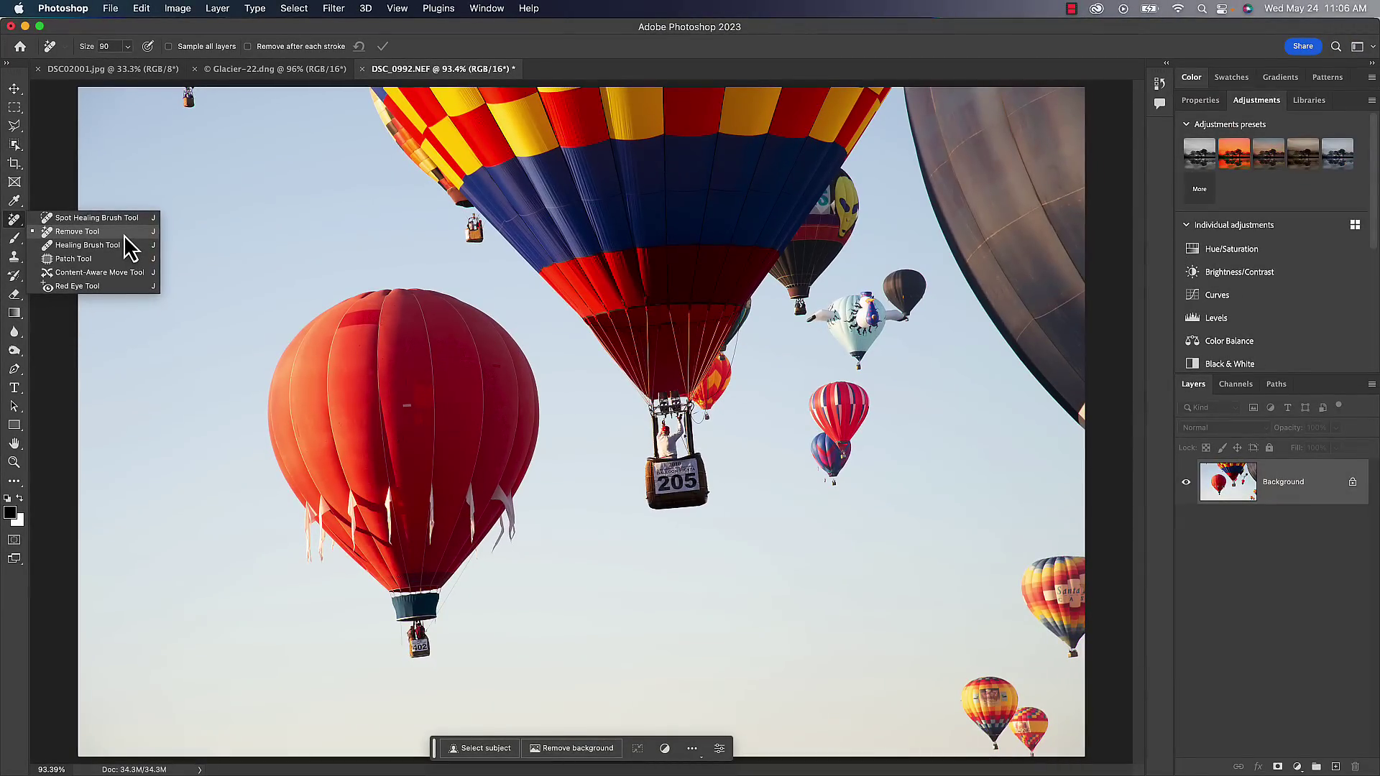
{"action": "left_click", "coordinate": [123, 234]}
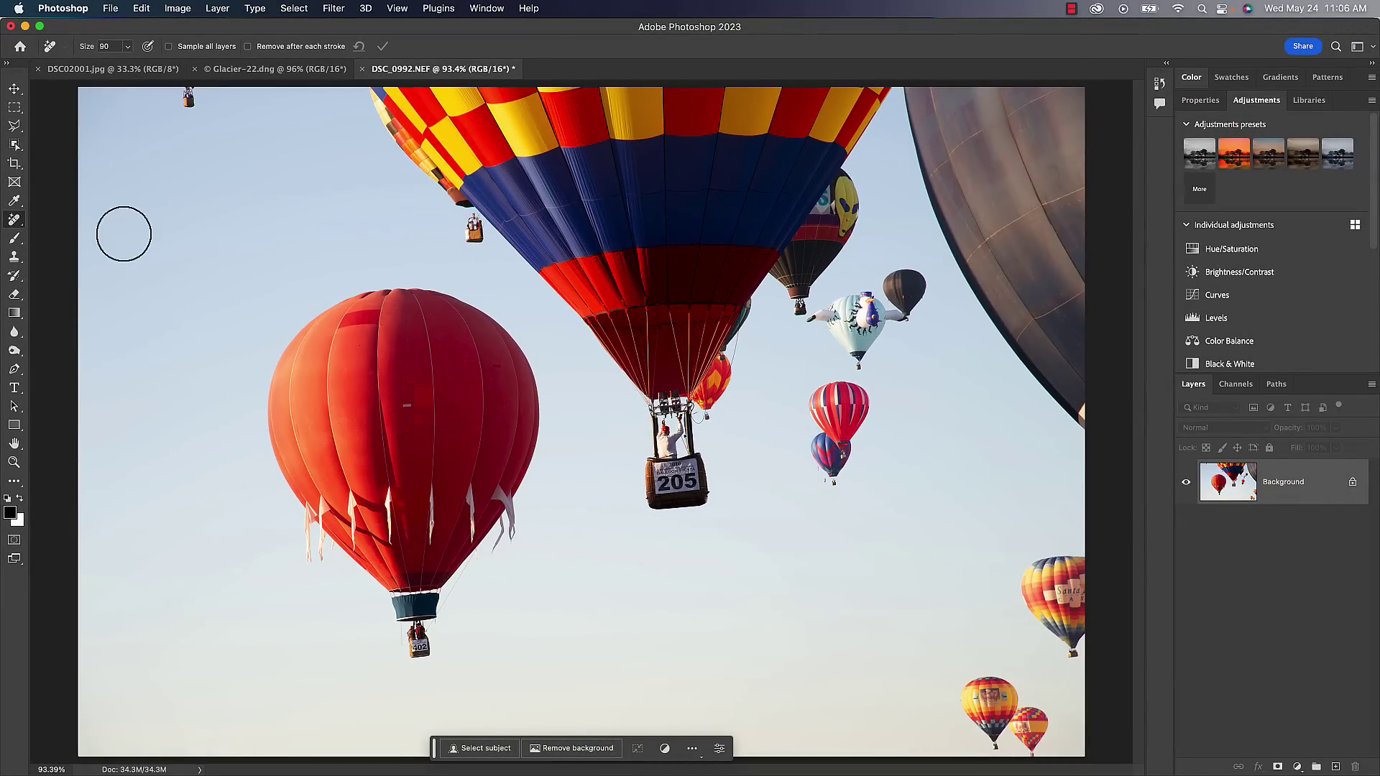
{"action": "left_click", "coordinate": [64, 9]}
{"action": "left_click", "coordinate": [66, 28]}
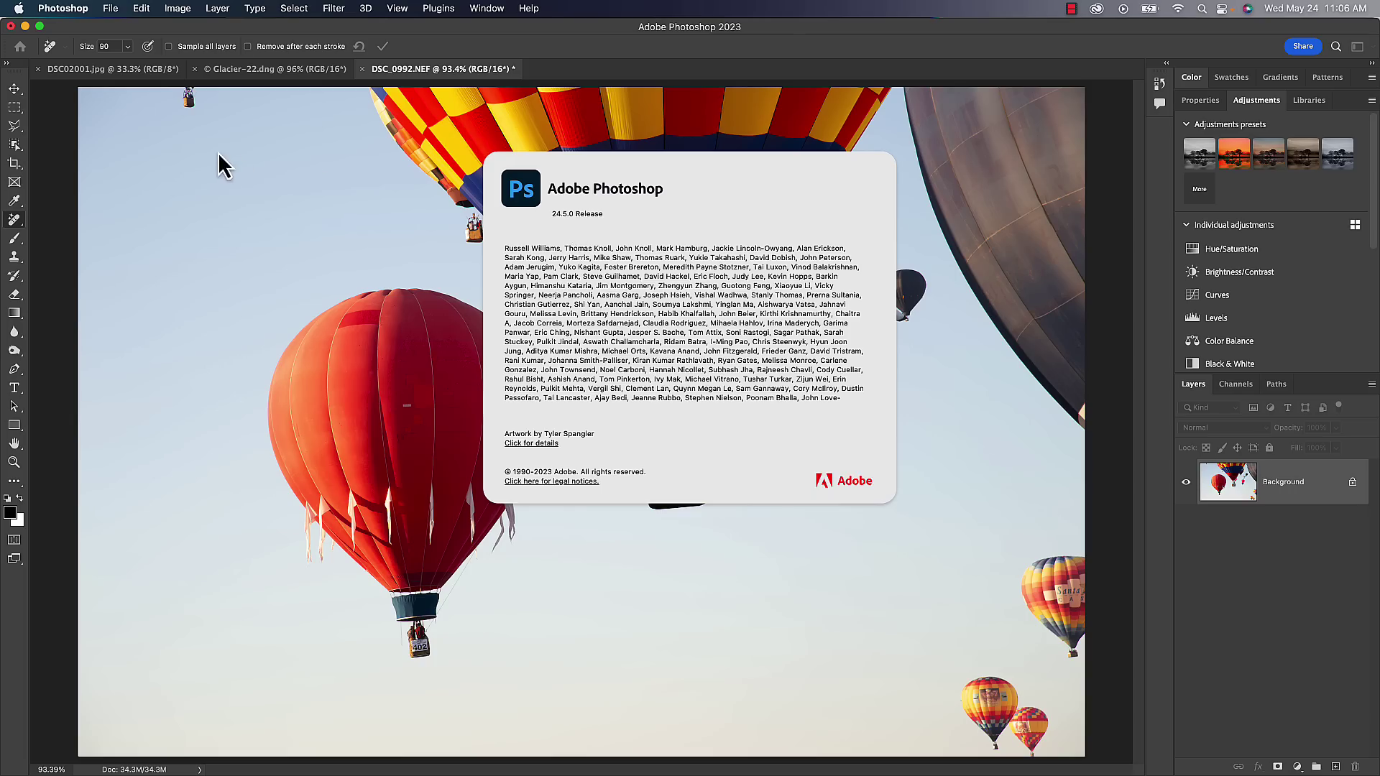
{"action": "left_click", "coordinate": [476, 285]}
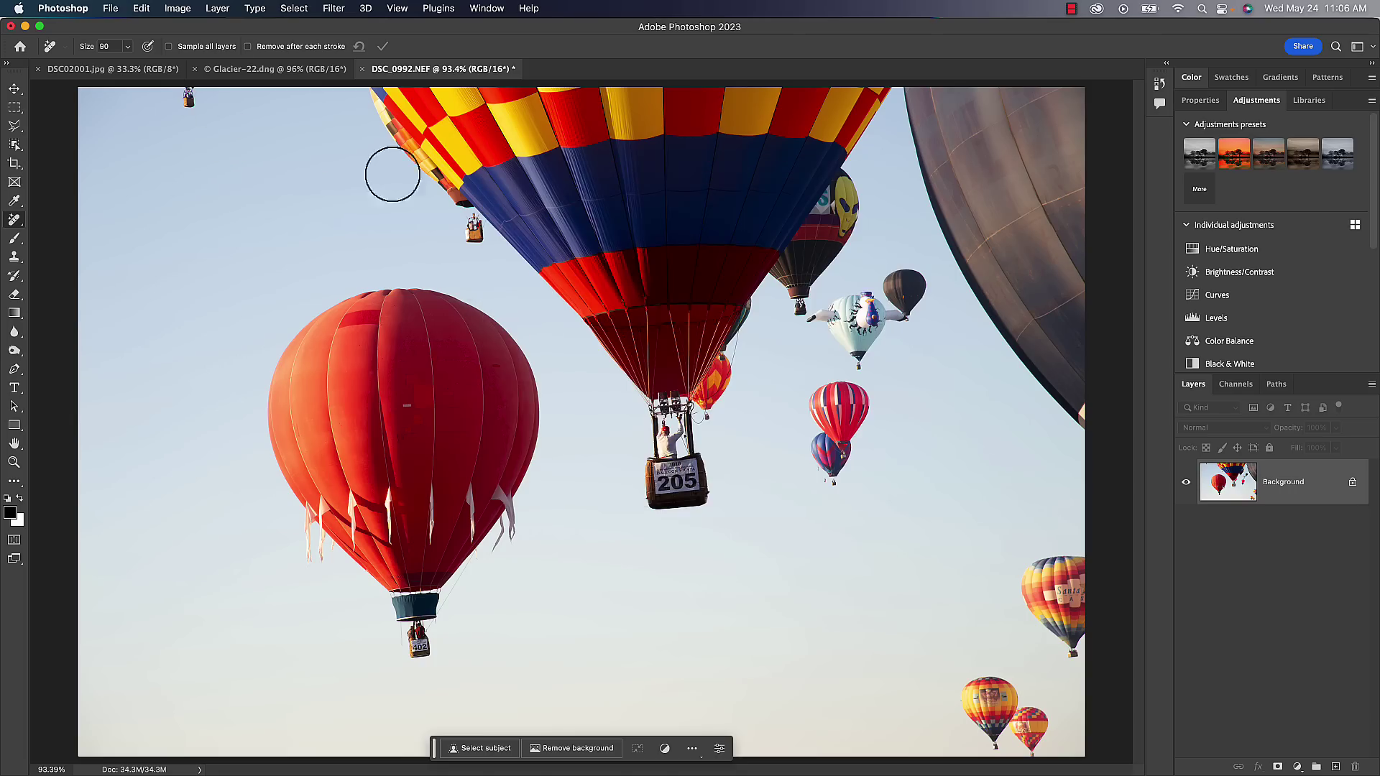
- Open the Edit > Toolbar customization and cancel it without changes
{"action": "left_click", "coordinate": [142, 9]}
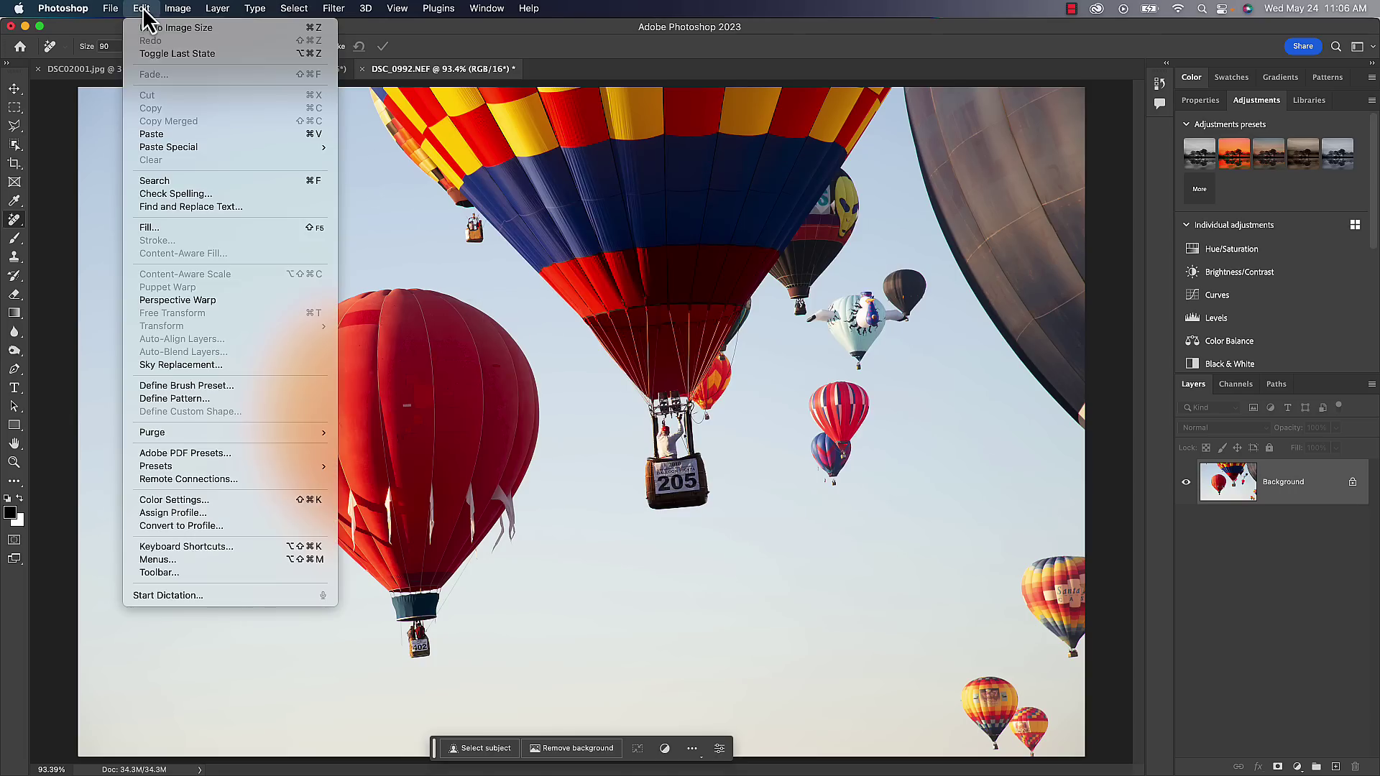
{"action": "left_click", "coordinate": [158, 572]}
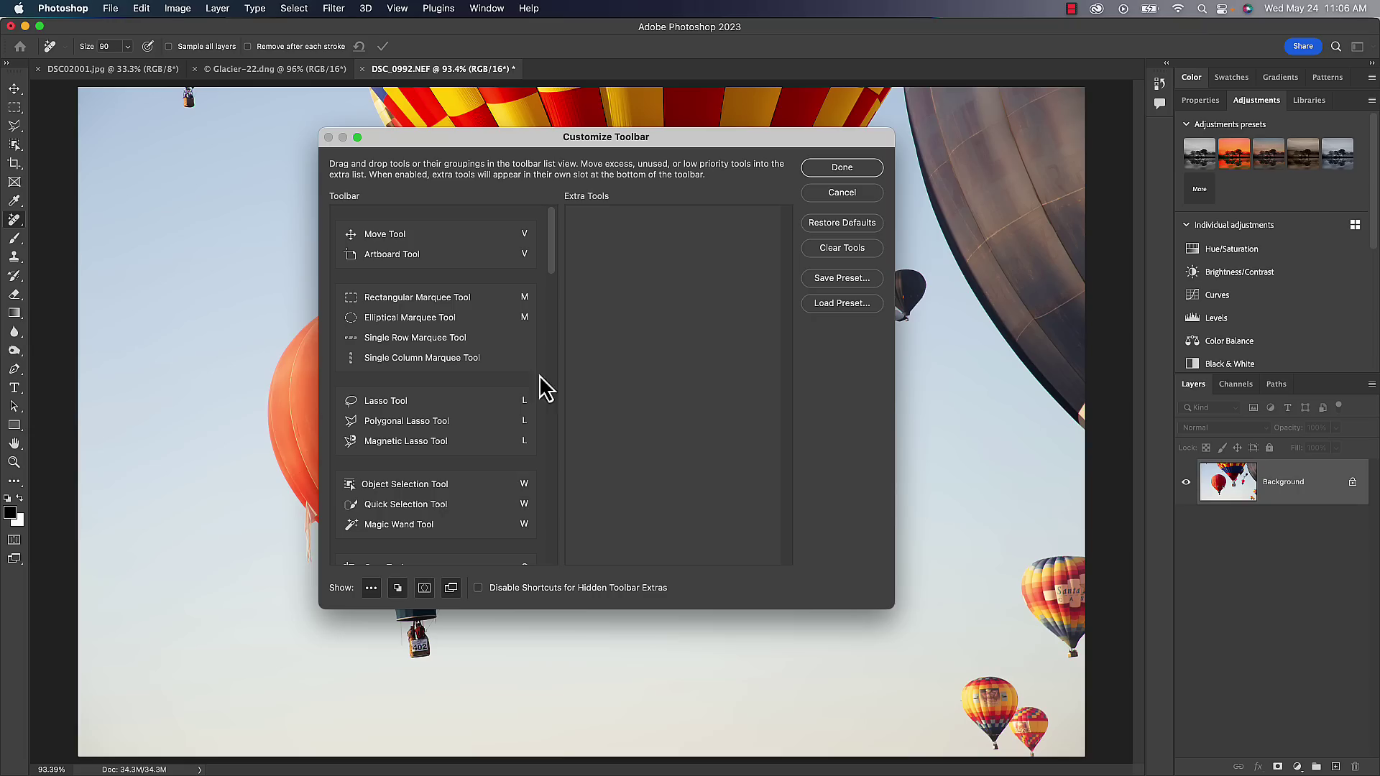
{"action": "left_click", "coordinate": [524, 481]}
{"action": "left_click", "coordinate": [835, 196]}
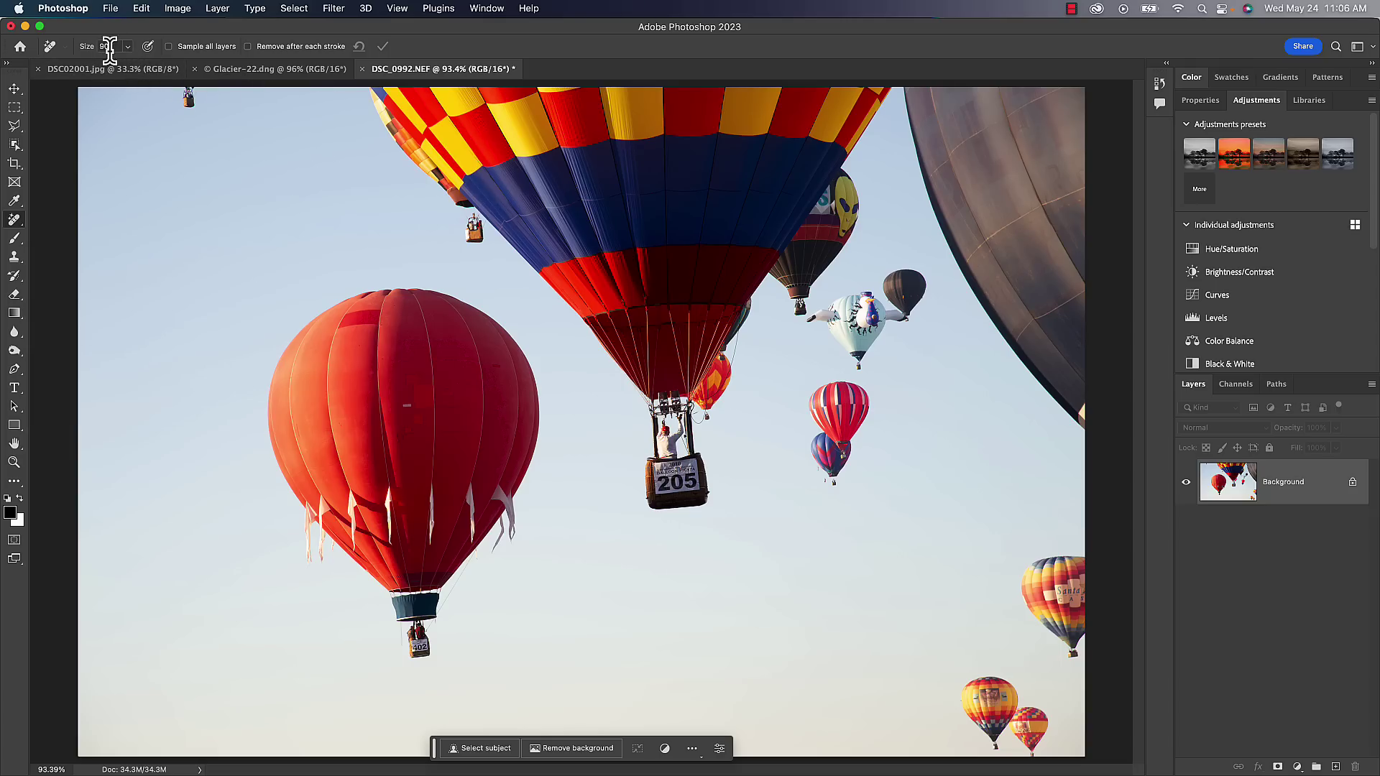
- Resize the brush to 175 and back to 90, enable Remove after each stroke, and erase the top-left basket
{"action": "key", "text": "bracketright"}
{"action": "key", "text": "bracketright"}
{"action": "key", "text": "bracketright"}
{"action": "key", "text": "bracketright"}
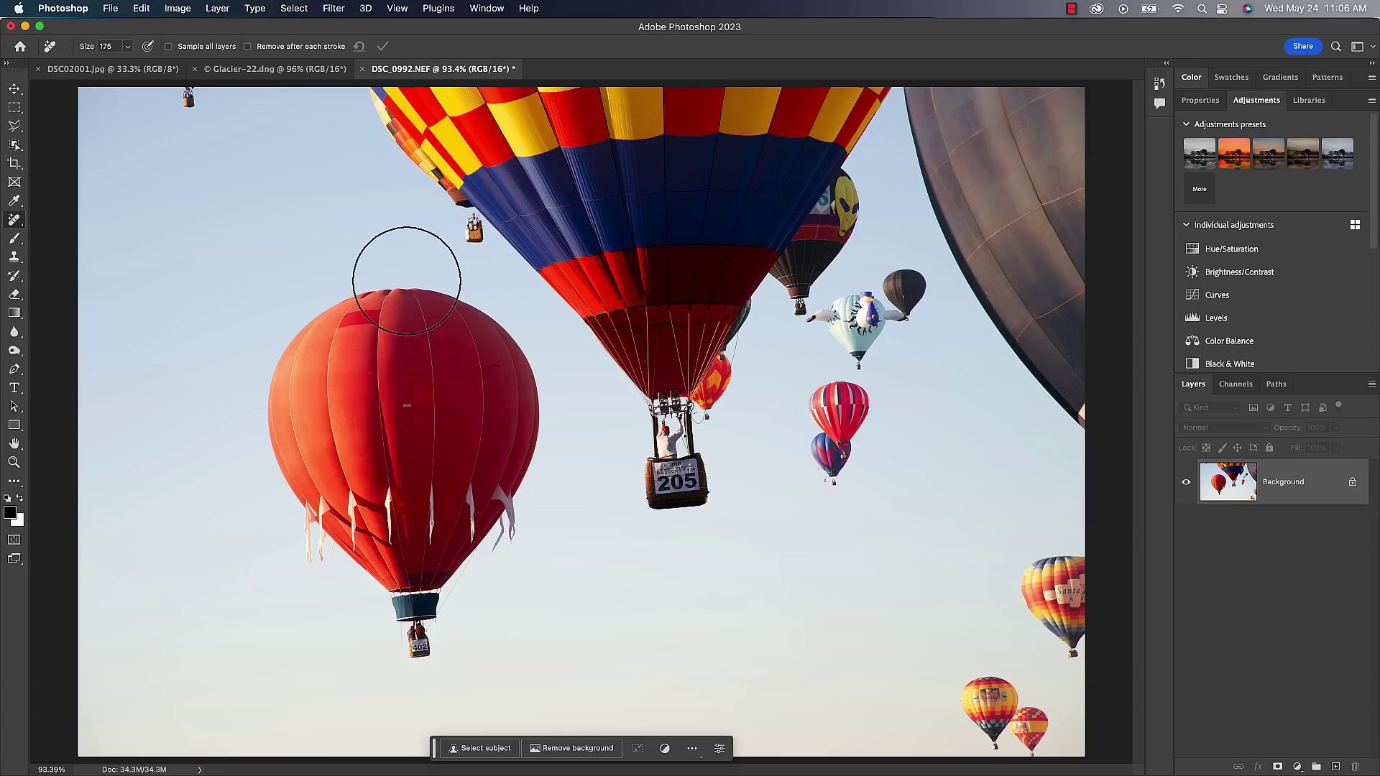
{"action": "key", "text": "bracketleft"}
{"action": "key", "text": "bracketleft"}
{"action": "key", "text": "bracketleft"}
{"action": "key", "text": "bracketleft"}
{"action": "left_click", "coordinate": [247, 46]}
{"action": "mouse_move", "coordinate": [850, 491]}
{"action": "left_mouse_down"}
{"action": "mouse_move", "coordinate": [821, 477]}
{"action": "mouse_move", "coordinate": [815, 435]}
{"action": "mouse_move", "coordinate": [849, 411]}
{"action": "mouse_move", "coordinate": [839, 424]}
{"action": "mouse_move", "coordinate": [821, 401]}
{"action": "mouse_move", "coordinate": [861, 402]}
{"action": "mouse_move", "coordinate": [839, 429]}
{"action": "mouse_move", "coordinate": [835, 399]}
{"action": "mouse_move", "coordinate": [826, 467]}
{"action": "left_mouse_up"}
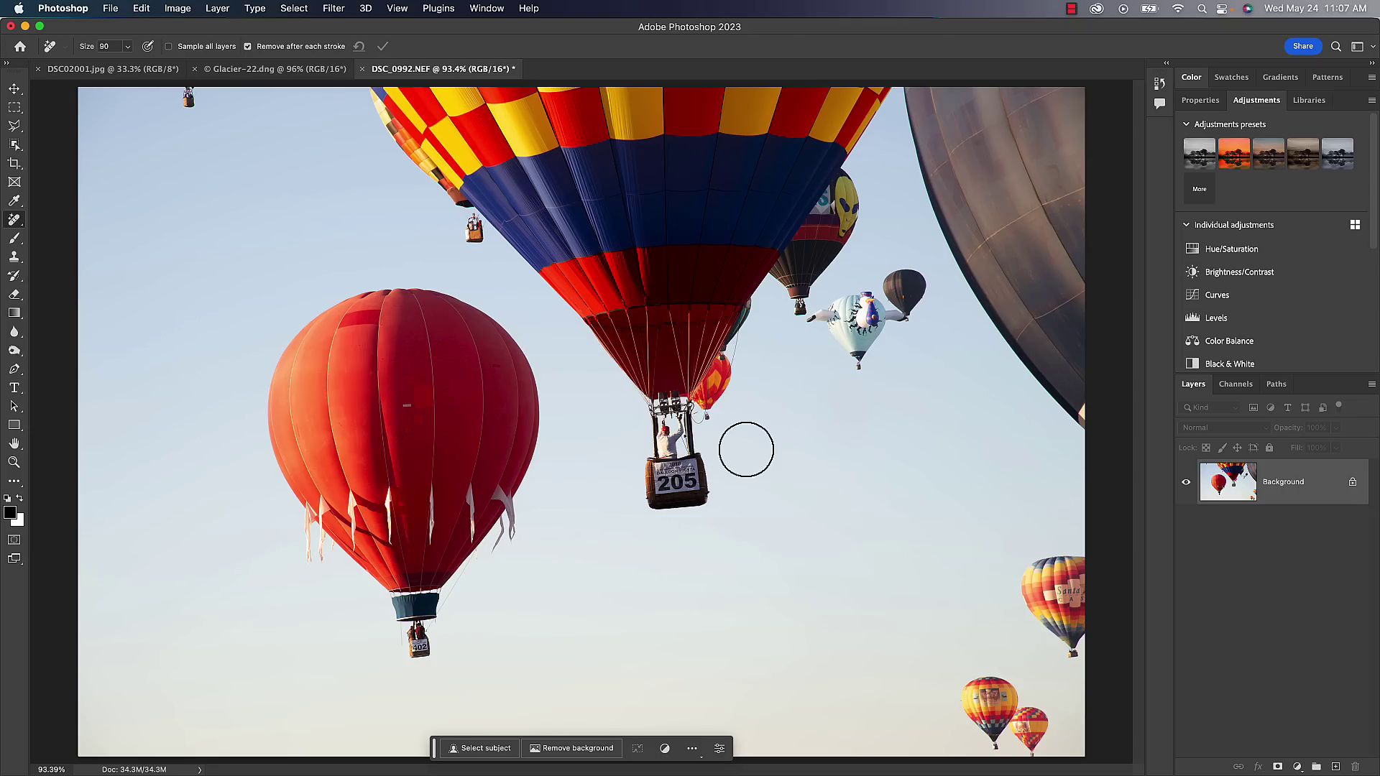
{"action": "left_click_drag", "start_coordinate": [215, 108], "coordinate": [188, 101]}
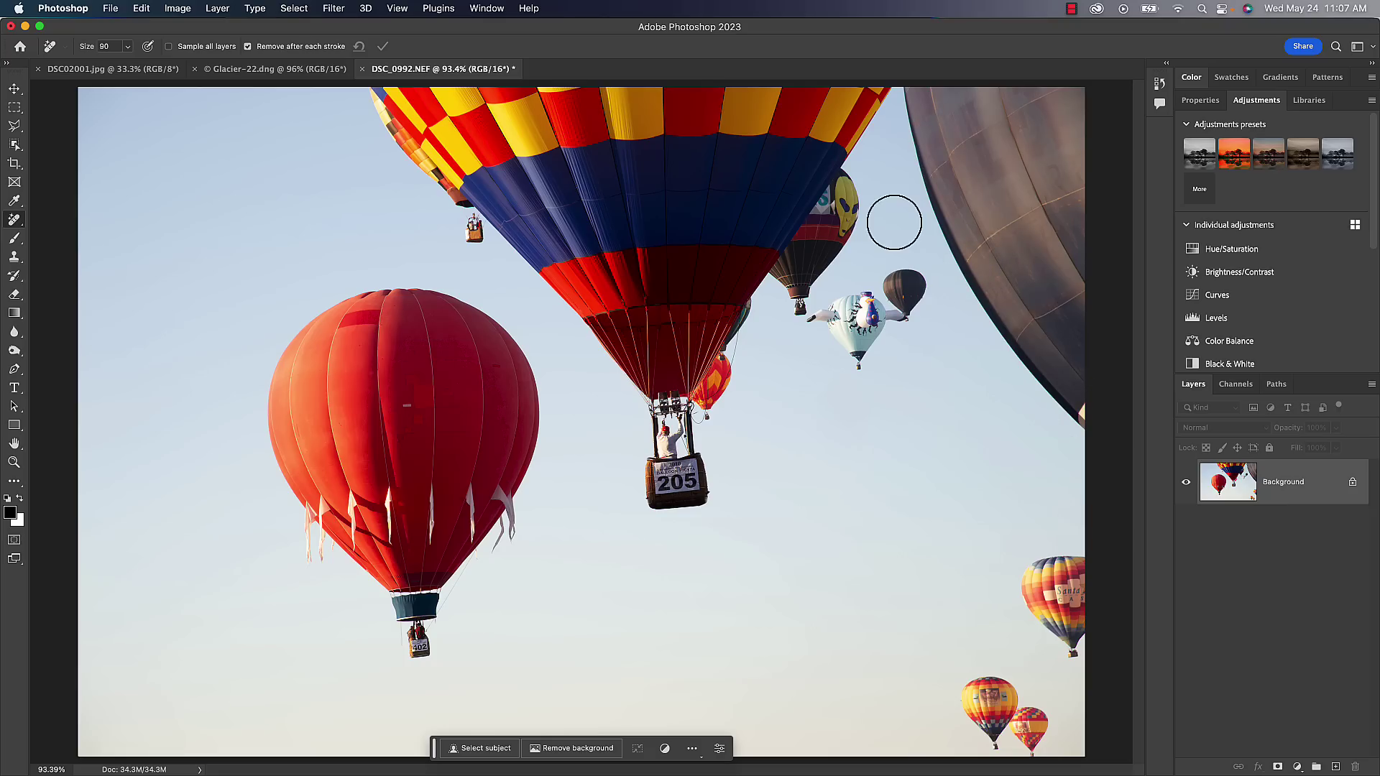
- Turn off Remove after each stroke and remove the large grey balloon at the right edge
{"action": "left_click", "coordinate": [249, 47]}
{"action": "mouse_move", "coordinate": [934, 118]}
{"action": "left_mouse_down"}
{"action": "mouse_move", "coordinate": [914, 82]}
{"action": "mouse_move", "coordinate": [961, 253]}
{"action": "mouse_move", "coordinate": [967, 265]}
{"action": "mouse_move", "coordinate": [948, 225]}
{"action": "mouse_move", "coordinate": [1003, 332]}
{"action": "mouse_move", "coordinate": [1094, 430]}
{"action": "mouse_move", "coordinate": [1033, 365]}
{"action": "left_mouse_up"}
{"action": "mouse_move", "coordinate": [970, 104]}
{"action": "left_mouse_down"}
{"action": "mouse_move", "coordinate": [961, 123]}
{"action": "mouse_move", "coordinate": [964, 95]}
{"action": "mouse_move", "coordinate": [1089, 191]}
{"action": "mouse_move", "coordinate": [1081, 385]}
{"action": "mouse_move", "coordinate": [1004, 276]}
{"action": "mouse_move", "coordinate": [950, 130]}
{"action": "mouse_move", "coordinate": [1055, 132]}
{"action": "mouse_move", "coordinate": [1051, 150]}
{"action": "mouse_move", "coordinate": [1013, 160]}
{"action": "mouse_move", "coordinate": [1020, 224]}
{"action": "mouse_move", "coordinate": [1069, 321]}
{"action": "left_mouse_up"}
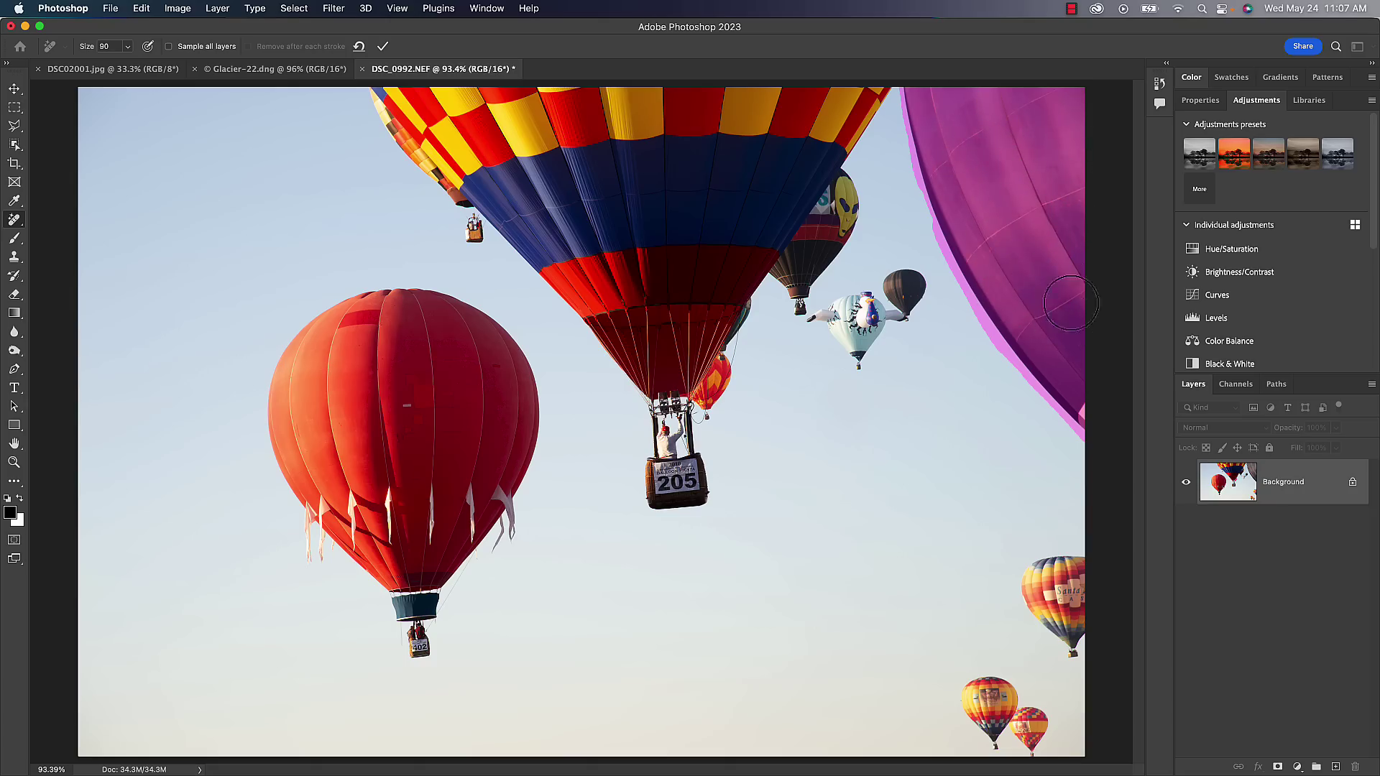
{"action": "left_click", "coordinate": [383, 46]}
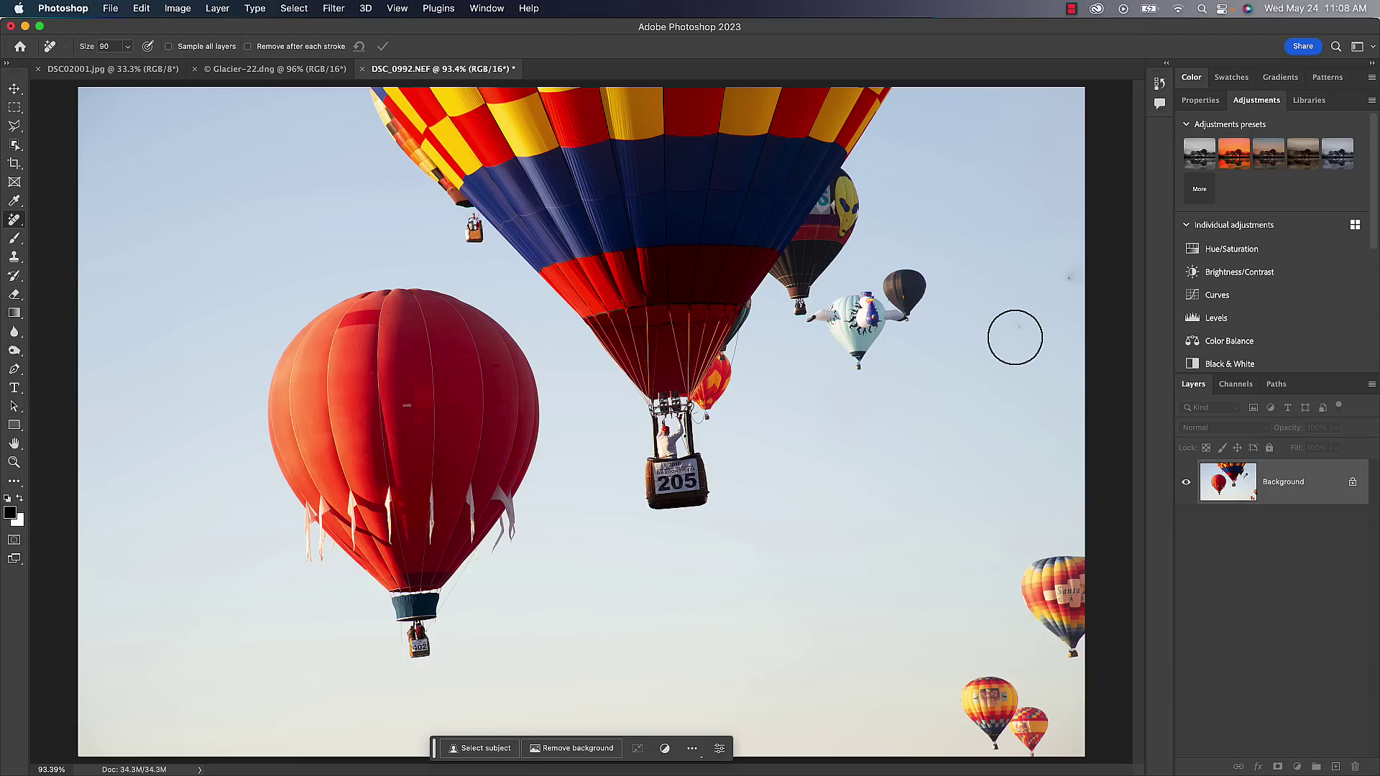
- Paint over the two small sky specks and apply the removal
{"action": "left_click_drag", "start_coordinate": [1014, 330], "coordinate": [1023, 331]}
{"action": "left_click_drag", "start_coordinate": [1053, 286], "coordinate": [1064, 274]}
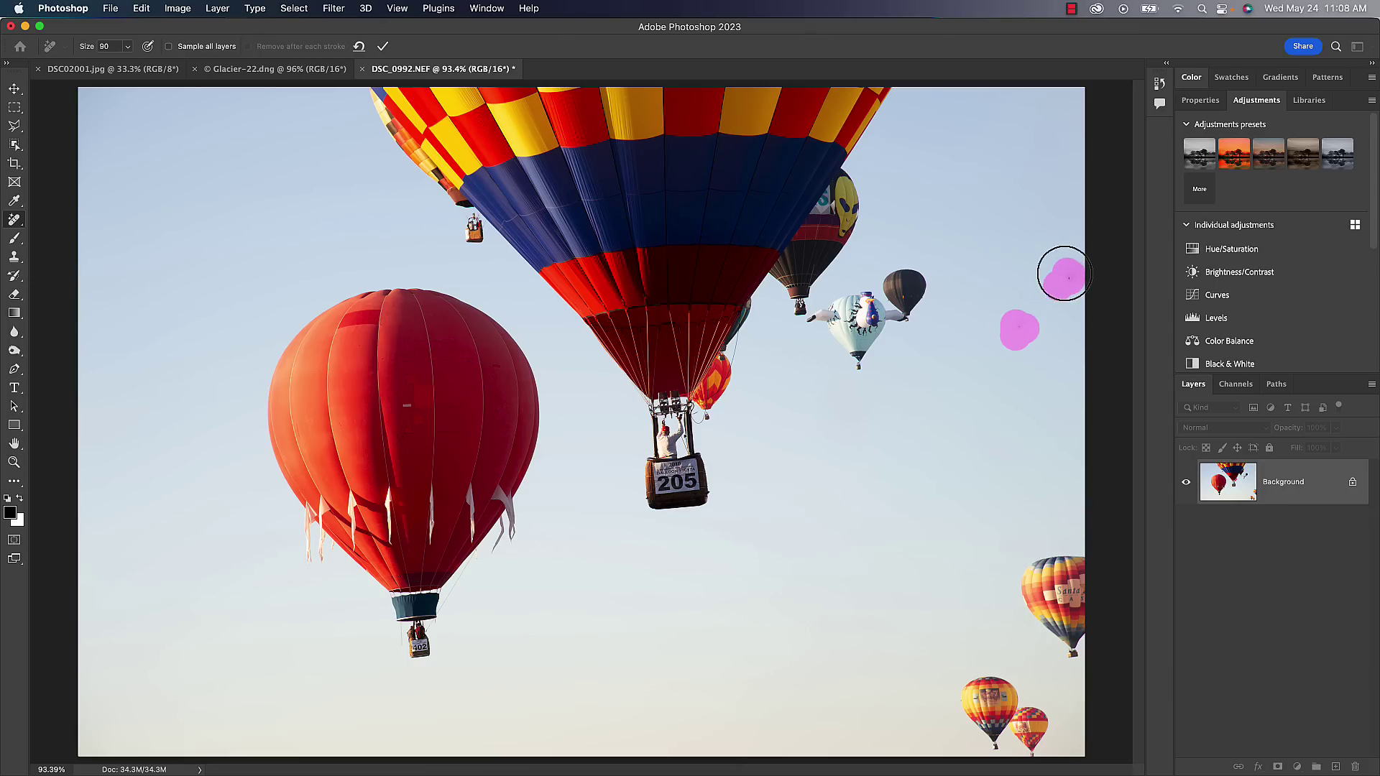
{"action": "left_click", "coordinate": [382, 46]}
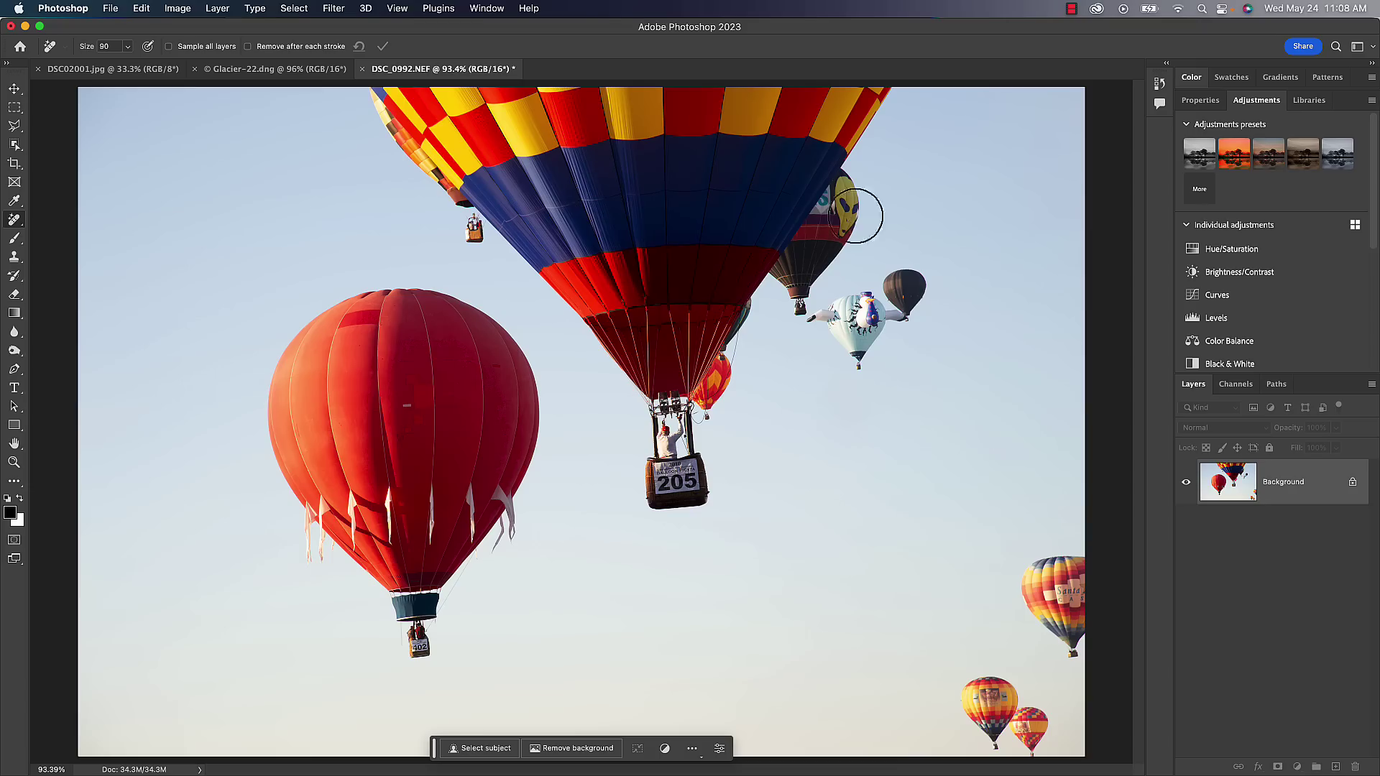
- Remove the yellow face and dark balloons beside the big balloon, then touch up the leftover smudge
{"action": "mouse_move", "coordinate": [770, 273]}
{"action": "left_mouse_down"}
{"action": "mouse_move", "coordinate": [847, 169]}
{"action": "mouse_move", "coordinate": [851, 212]}
{"action": "mouse_move", "coordinate": [787, 305]}
{"action": "mouse_move", "coordinate": [804, 300]}
{"action": "mouse_move", "coordinate": [788, 260]}
{"action": "mouse_move", "coordinate": [775, 270]}
{"action": "mouse_move", "coordinate": [852, 179]}
{"action": "left_mouse_up"}
{"action": "left_click", "coordinate": [386, 43]}
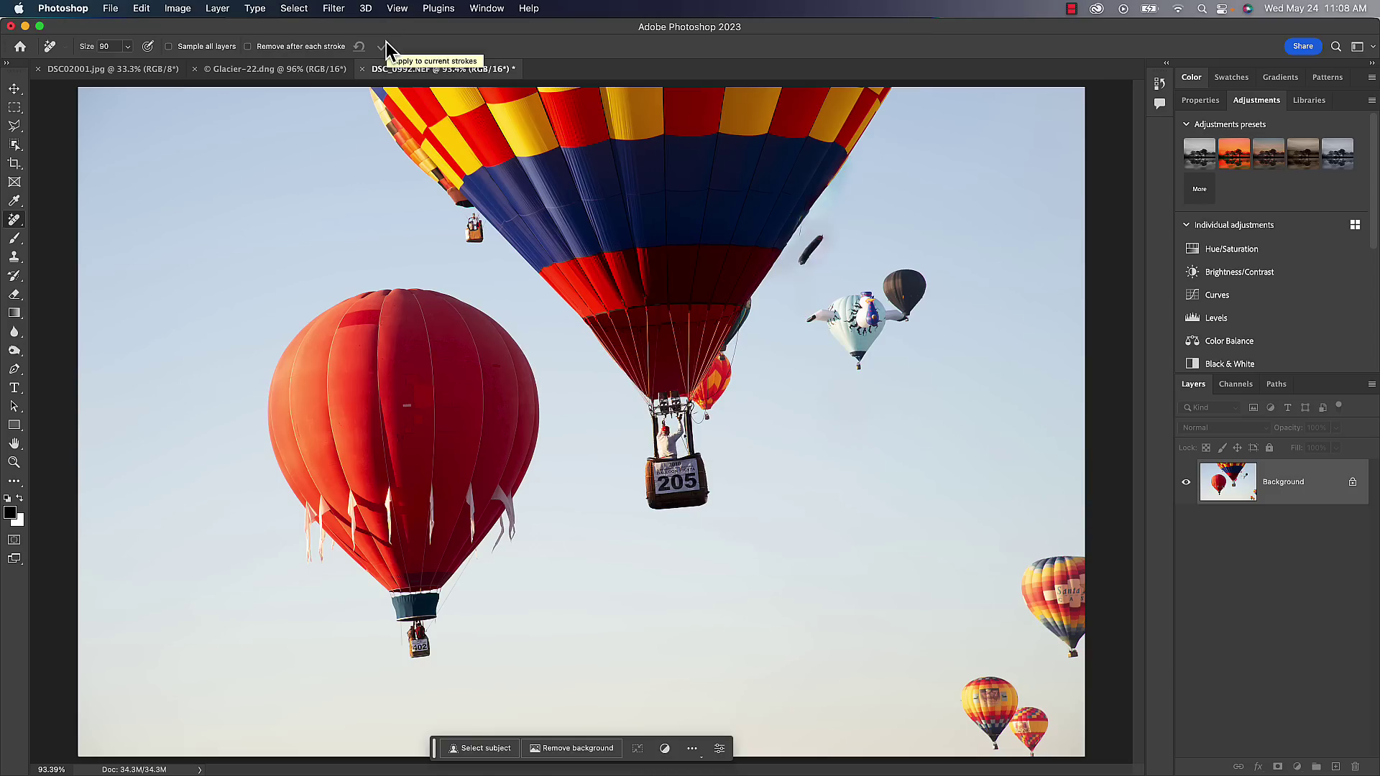
{"action": "left_click", "coordinate": [827, 239]}
{"action": "mouse_move", "coordinate": [827, 238]}
{"action": "left_mouse_down"}
{"action": "mouse_move", "coordinate": [801, 270]}
{"action": "mouse_move", "coordinate": [819, 242]}
{"action": "left_mouse_up"}
{"action": "left_click", "coordinate": [382, 46]}
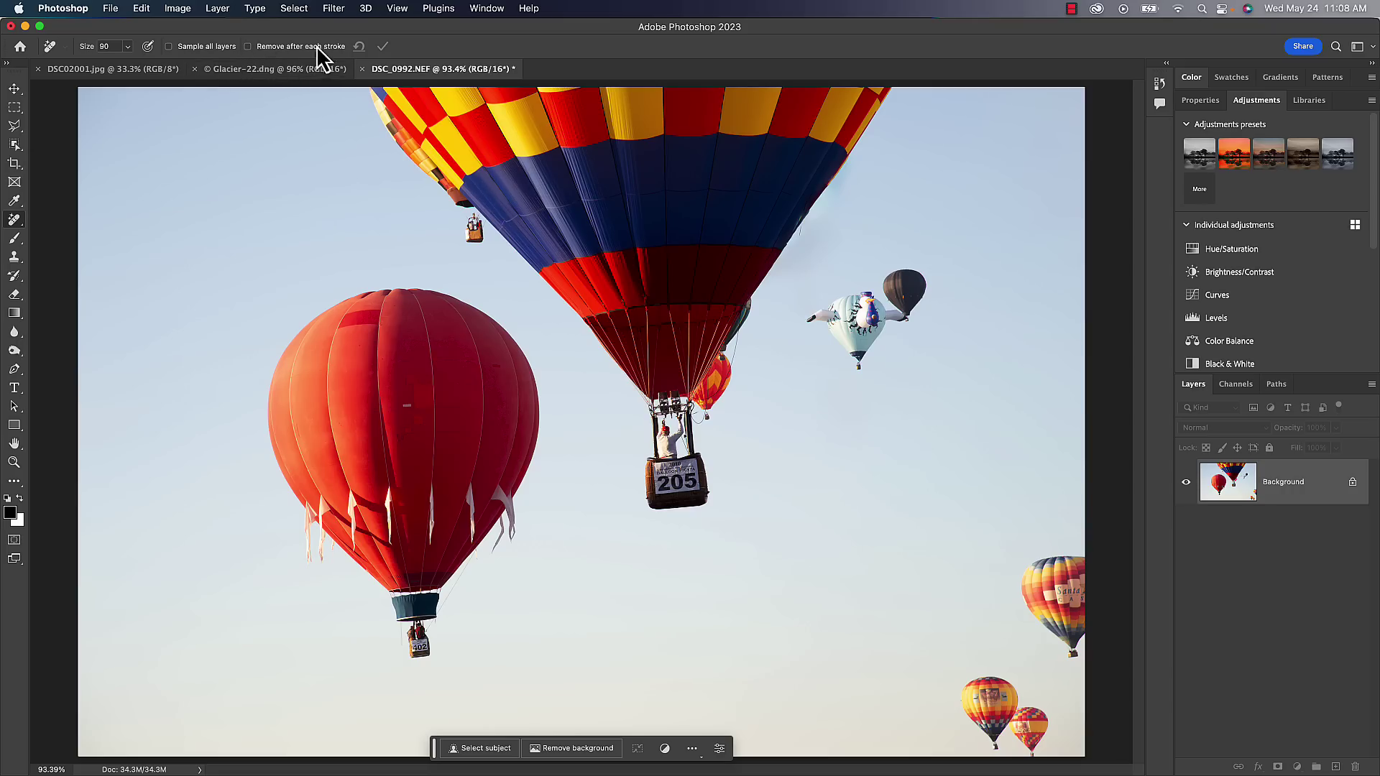
- Switch to Glacier-22.dng and remove a patch of grass right of the yellow flowers
{"action": "left_click", "coordinate": [277, 69]}
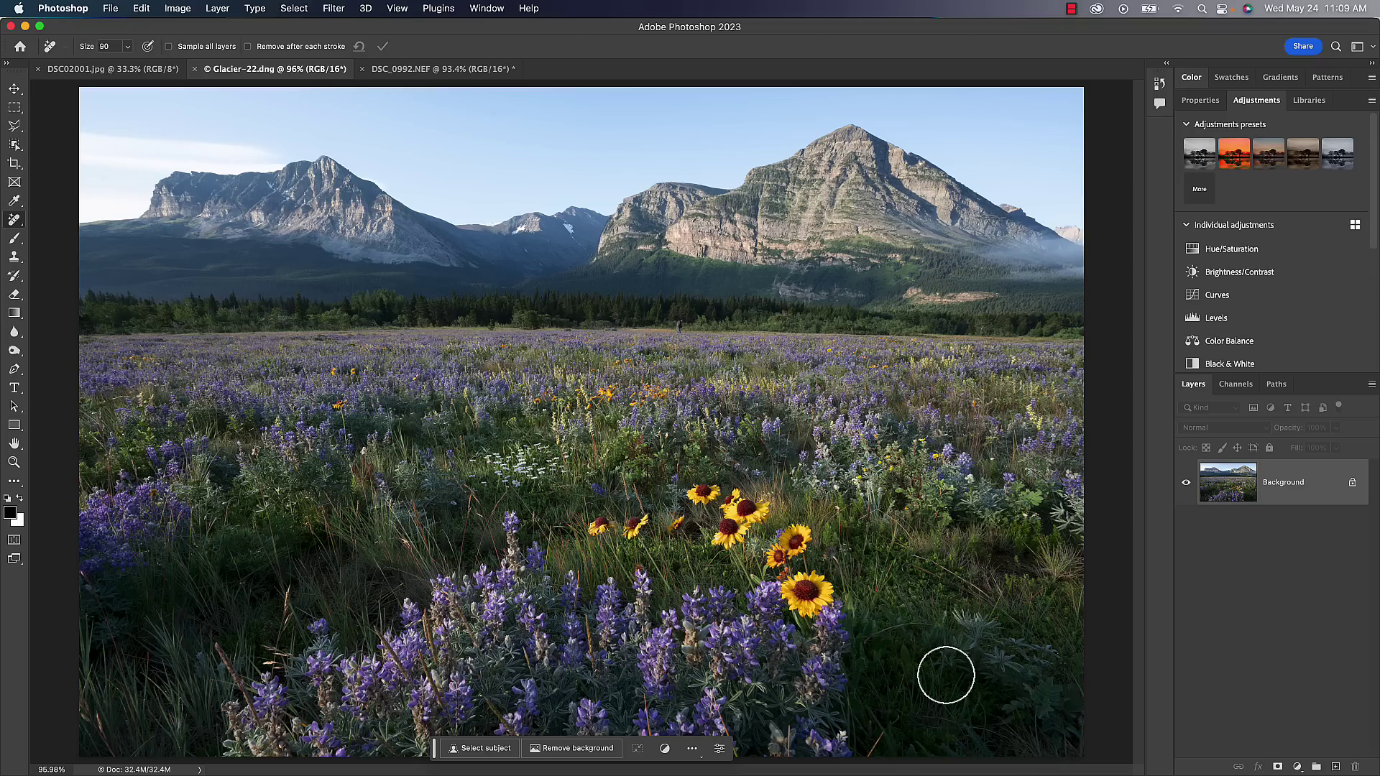
{"action": "mouse_move", "coordinate": [856, 552]}
{"action": "left_mouse_down"}
{"action": "mouse_move", "coordinate": [847, 524]}
{"action": "mouse_move", "coordinate": [846, 743]}
{"action": "mouse_move", "coordinate": [1023, 747]}
{"action": "mouse_move", "coordinate": [1043, 730]}
{"action": "mouse_move", "coordinate": [977, 630]}
{"action": "mouse_move", "coordinate": [870, 546]}
{"action": "mouse_move", "coordinate": [991, 639]}
{"action": "mouse_move", "coordinate": [1029, 707]}
{"action": "mouse_move", "coordinate": [996, 718]}
{"action": "mouse_move", "coordinate": [1002, 664]}
{"action": "mouse_move", "coordinate": [977, 674]}
{"action": "mouse_move", "coordinate": [1011, 709]}
{"action": "mouse_move", "coordinate": [870, 573]}
{"action": "mouse_move", "coordinate": [885, 730]}
{"action": "mouse_move", "coordinate": [899, 645]}
{"action": "mouse_move", "coordinate": [951, 669]}
{"action": "mouse_move", "coordinate": [911, 682]}
{"action": "mouse_move", "coordinate": [910, 614]}
{"action": "mouse_move", "coordinate": [961, 692]}
{"action": "mouse_move", "coordinate": [937, 722]}
{"action": "left_mouse_up"}
{"action": "left_click", "coordinate": [384, 46]}
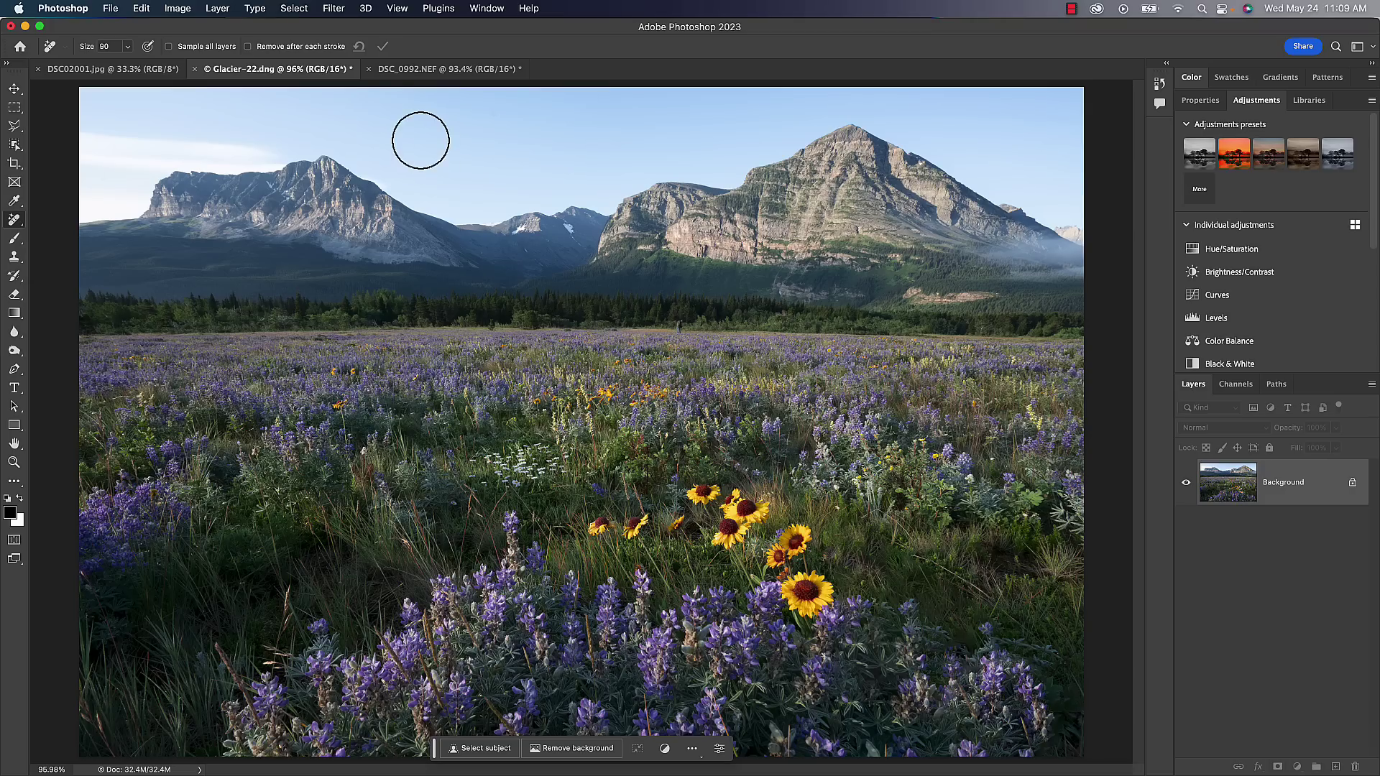
{"action": "key", "text": "super+Tab"}
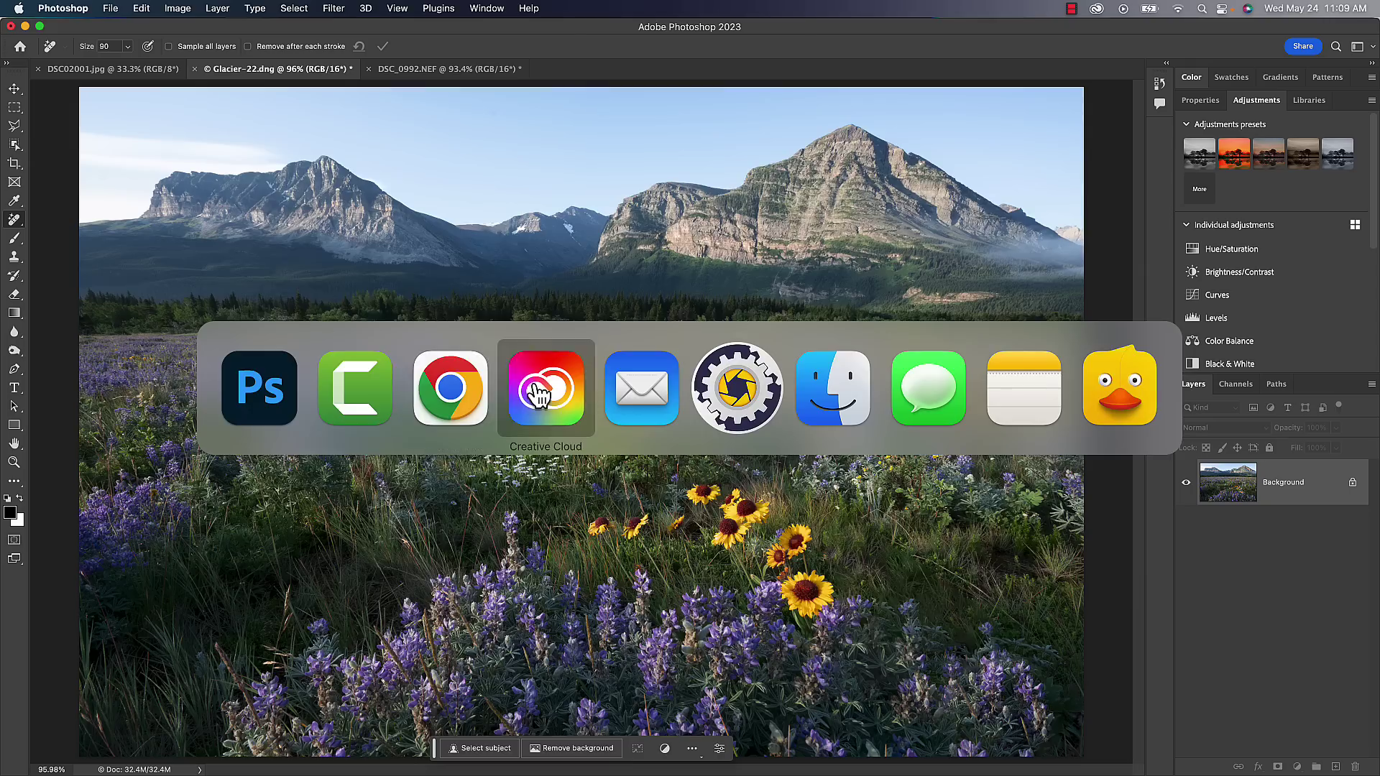
{"action": "left_click", "coordinate": [545, 385]}
{"action": "left_click_drag", "start_coordinate": [593, 122], "coordinate": [586, 150]}
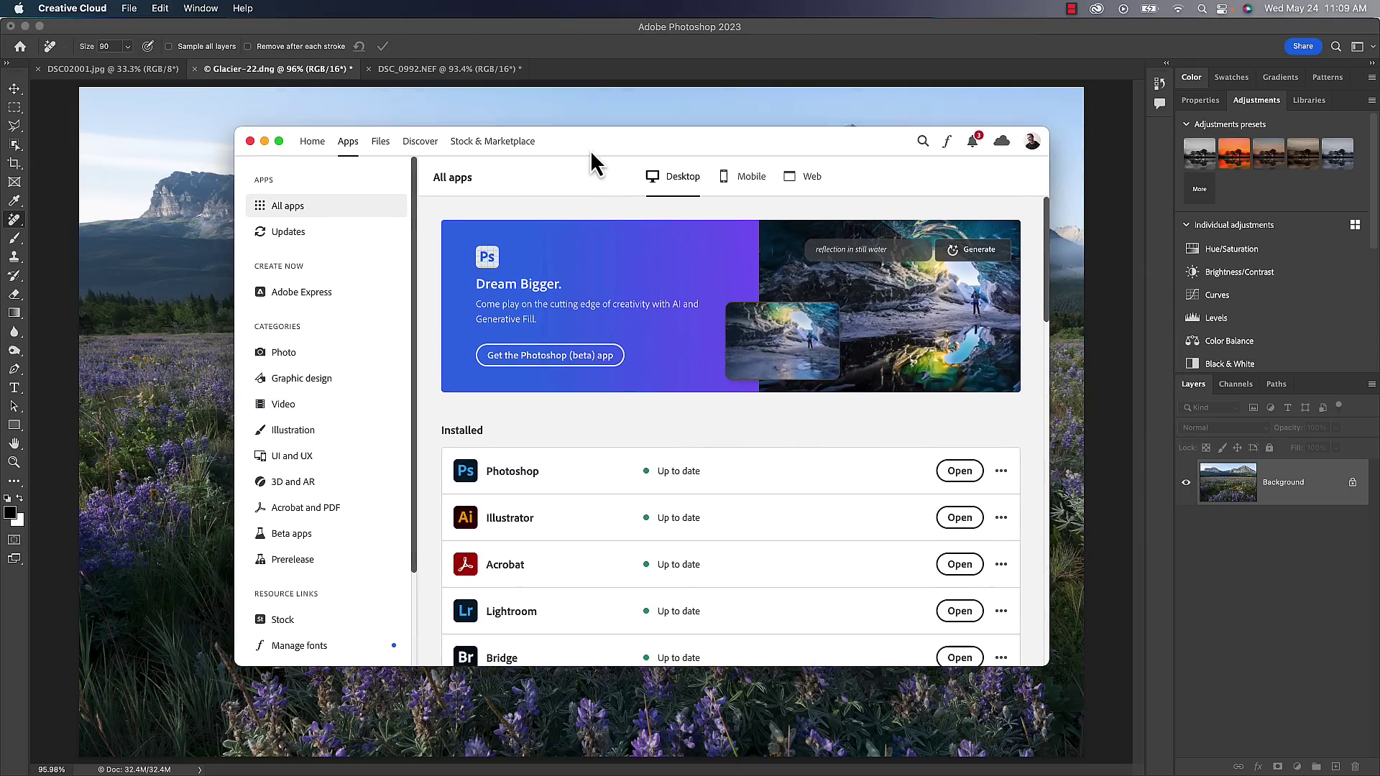
{"action": "left_click", "coordinate": [300, 538]}
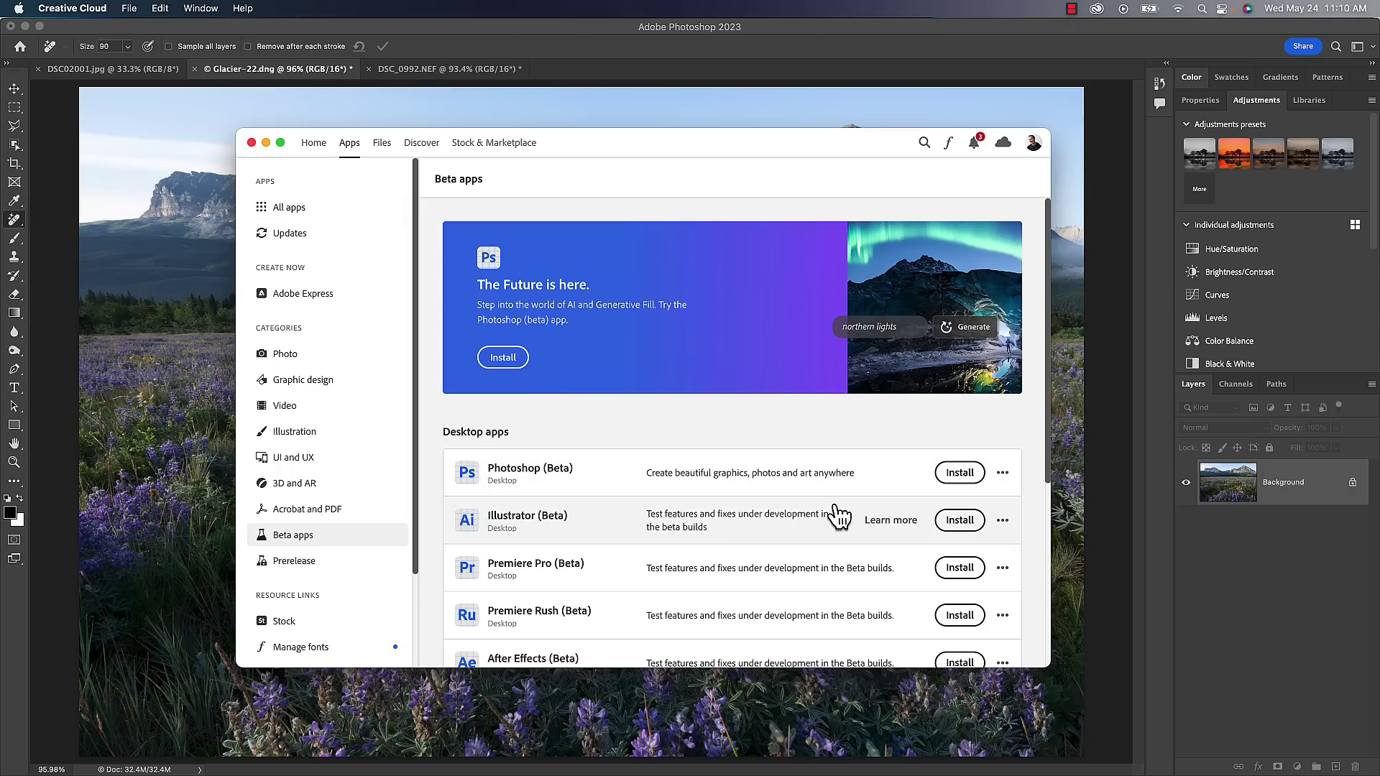
{"action": "left_click", "coordinate": [421, 33]}
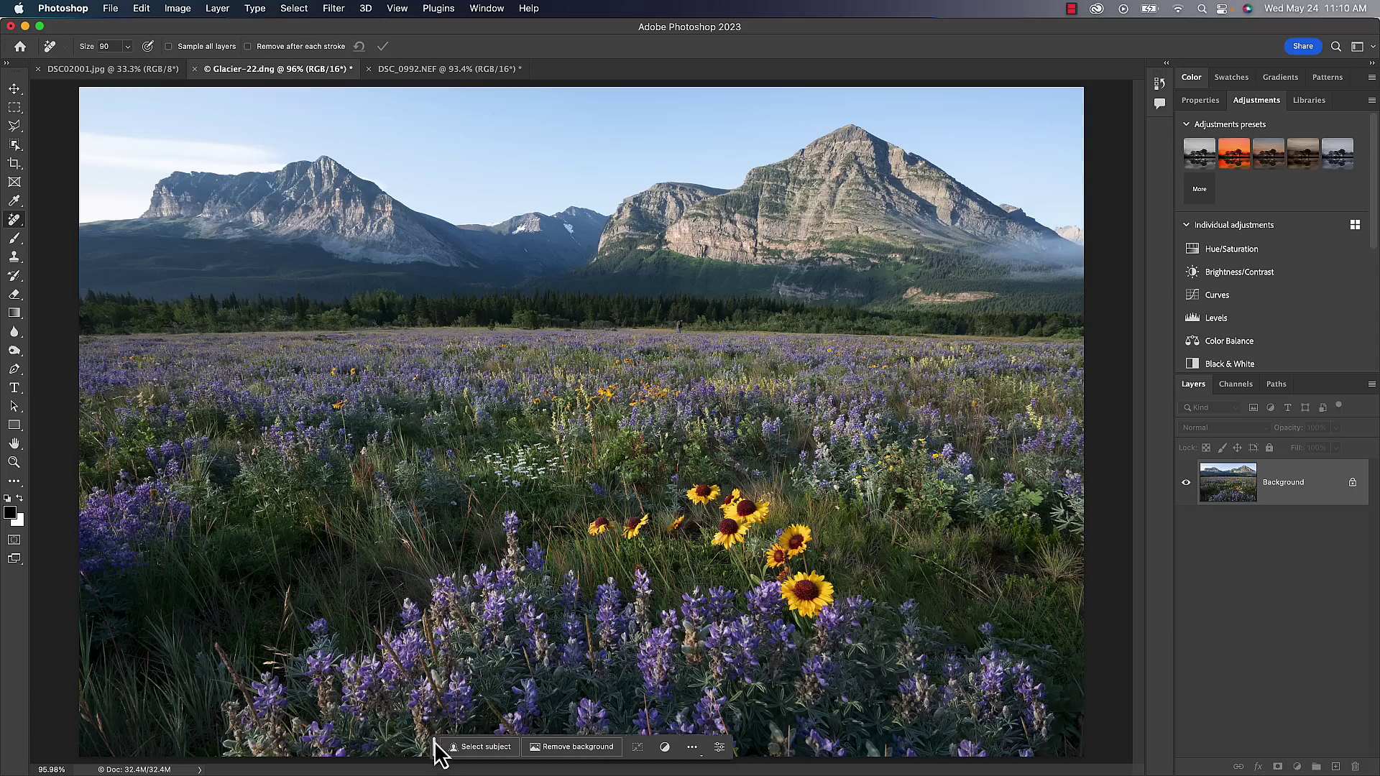
{"action": "left_click_drag", "start_coordinate": [434, 747], "coordinate": [444, 703]}
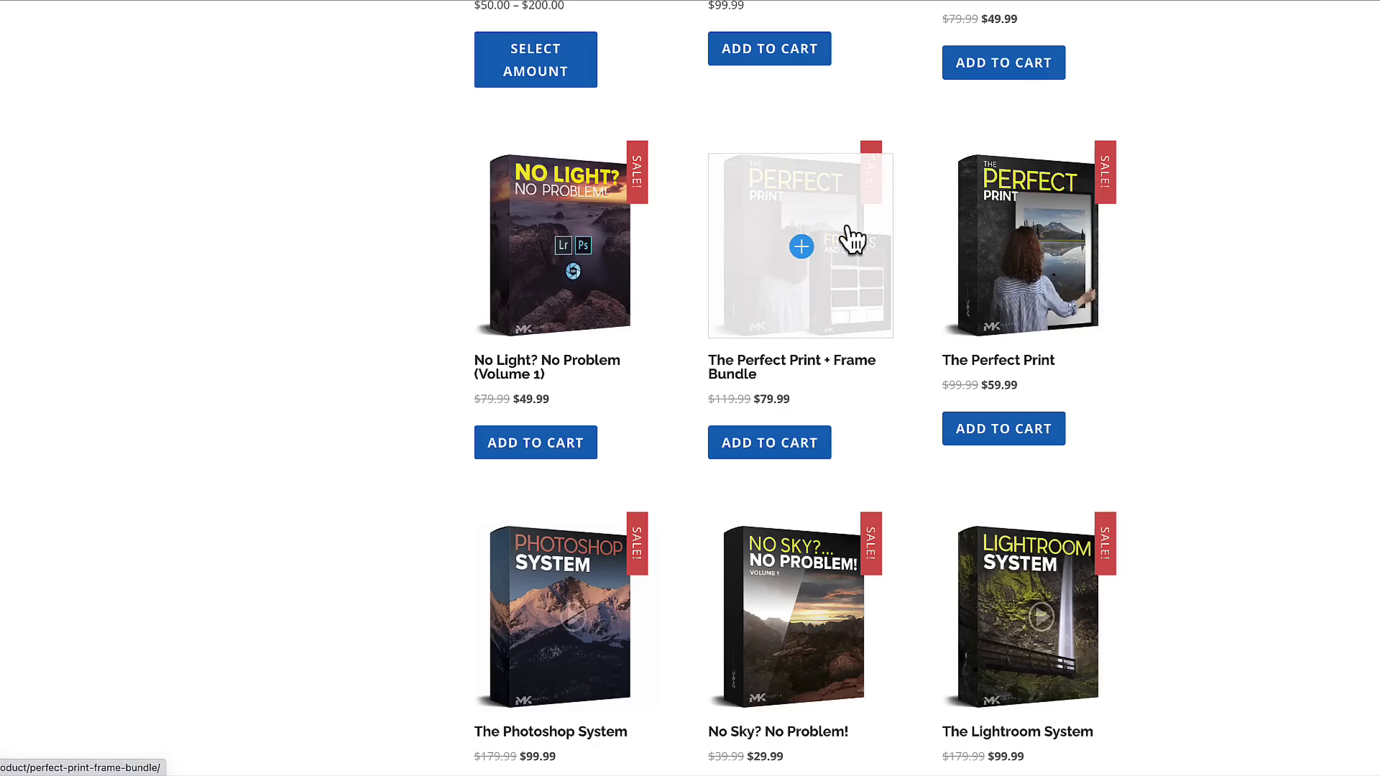
{"action": "scroll", "coordinate": [851, 240], "scroll_direction": "up", "scroll_amount": 15}
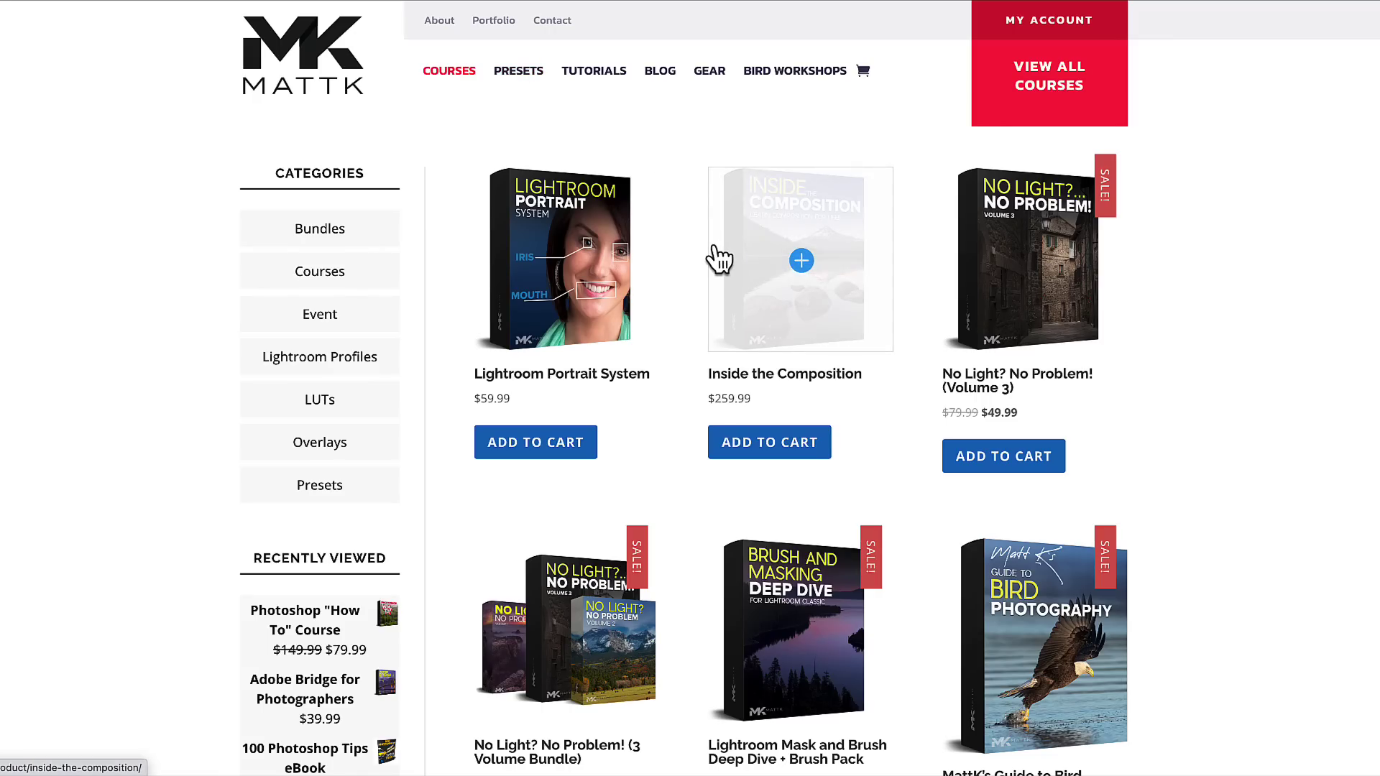
{"action": "scroll", "coordinate": [1258, 336], "scroll_direction": "down", "scroll_amount": 3}
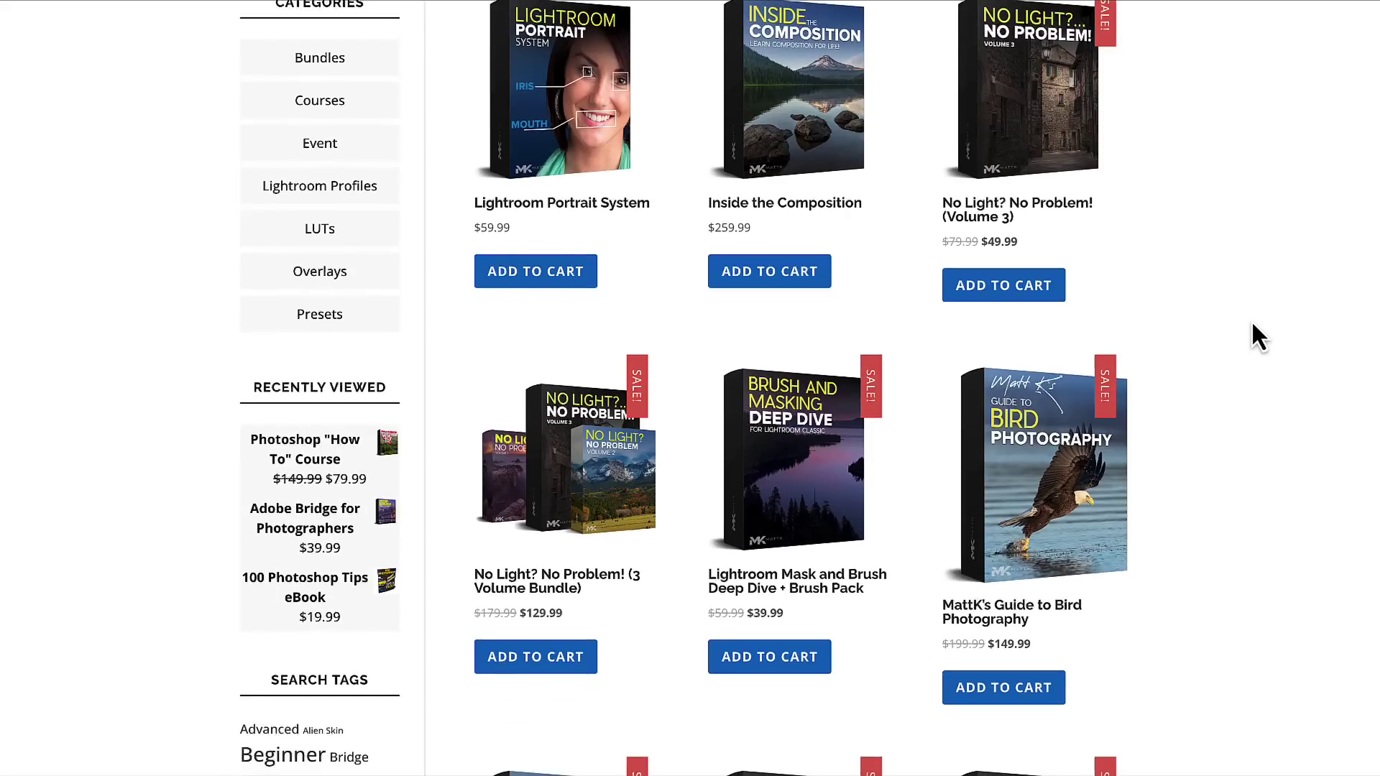
{"action": "scroll", "coordinate": [1252, 322], "scroll_direction": "up", "scroll_amount": 1}
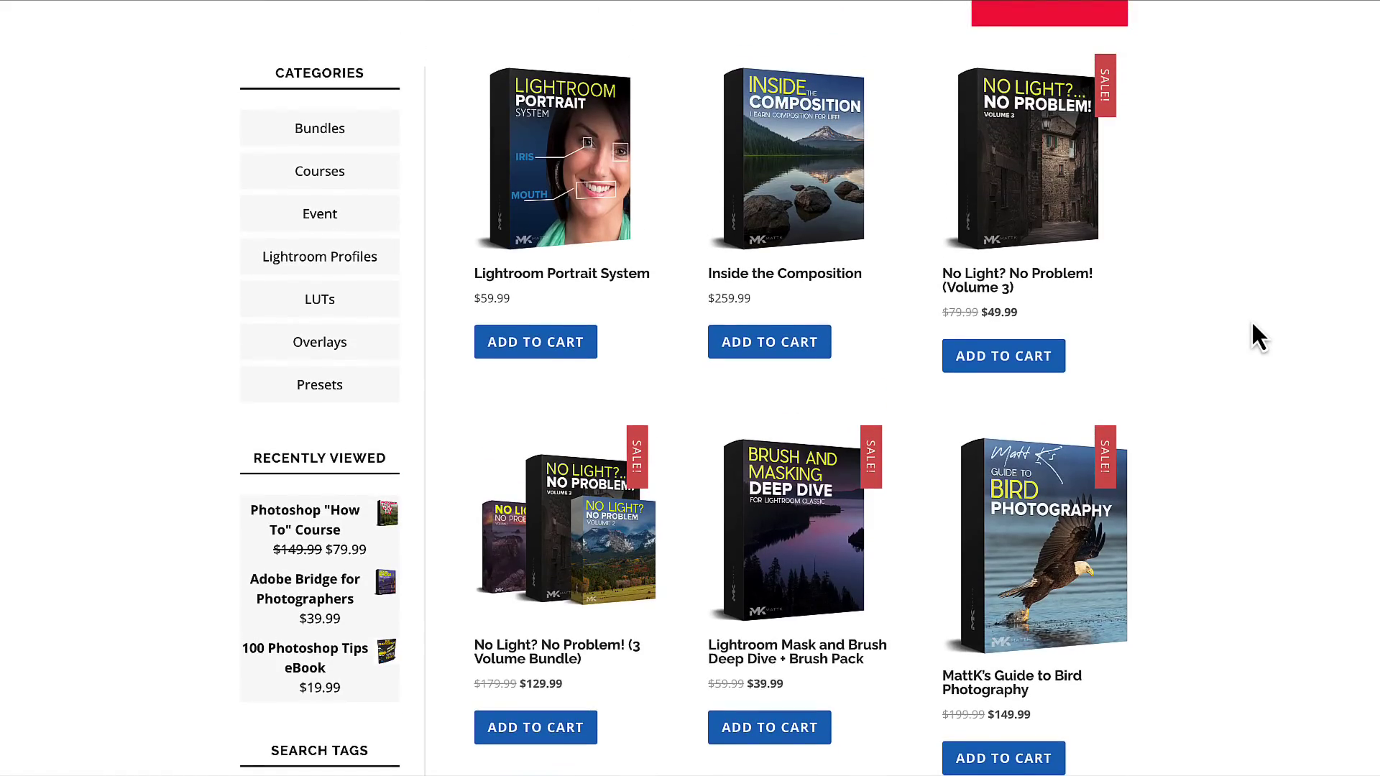
{"action": "scroll", "coordinate": [1252, 320], "scroll_direction": "down", "scroll_amount": 1}
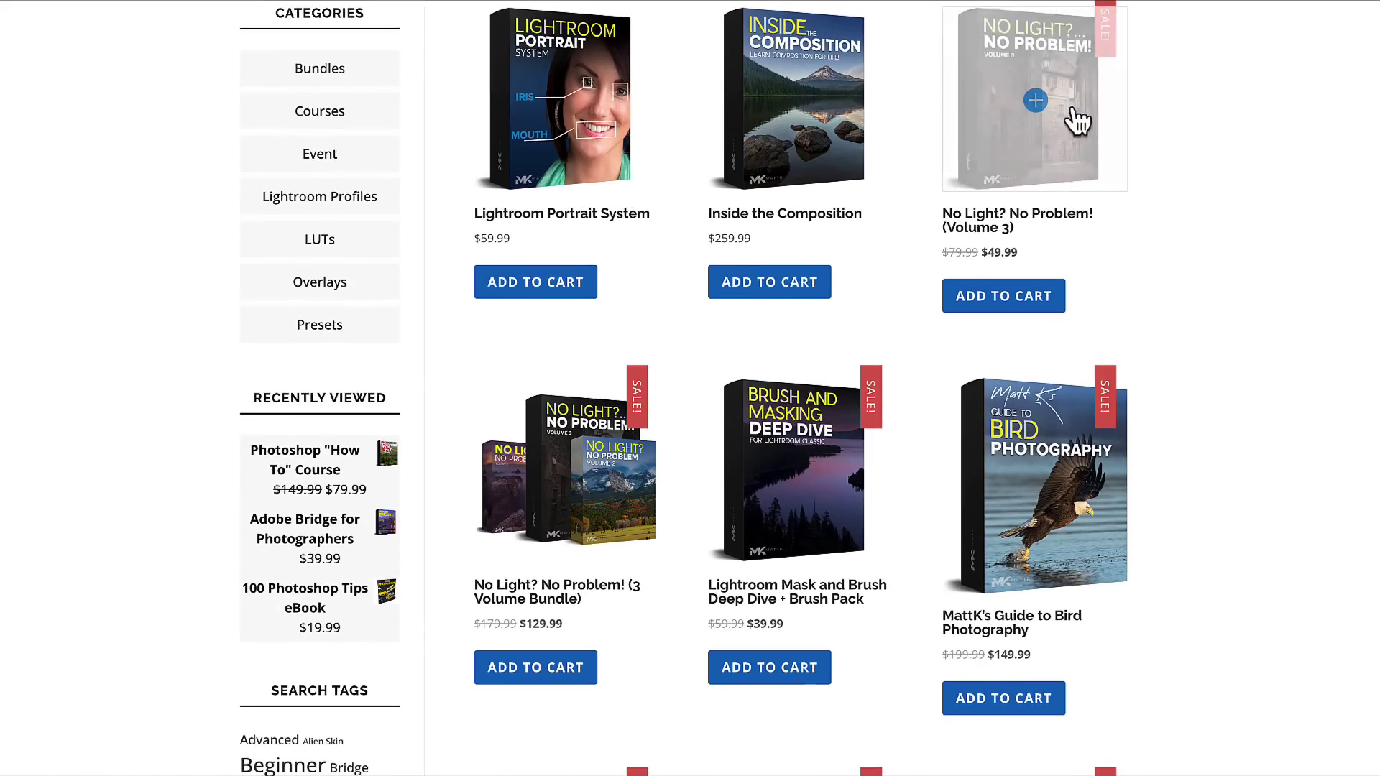
{"action": "scroll", "coordinate": [1071, 119], "scroll_direction": "down", "scroll_amount": 4}
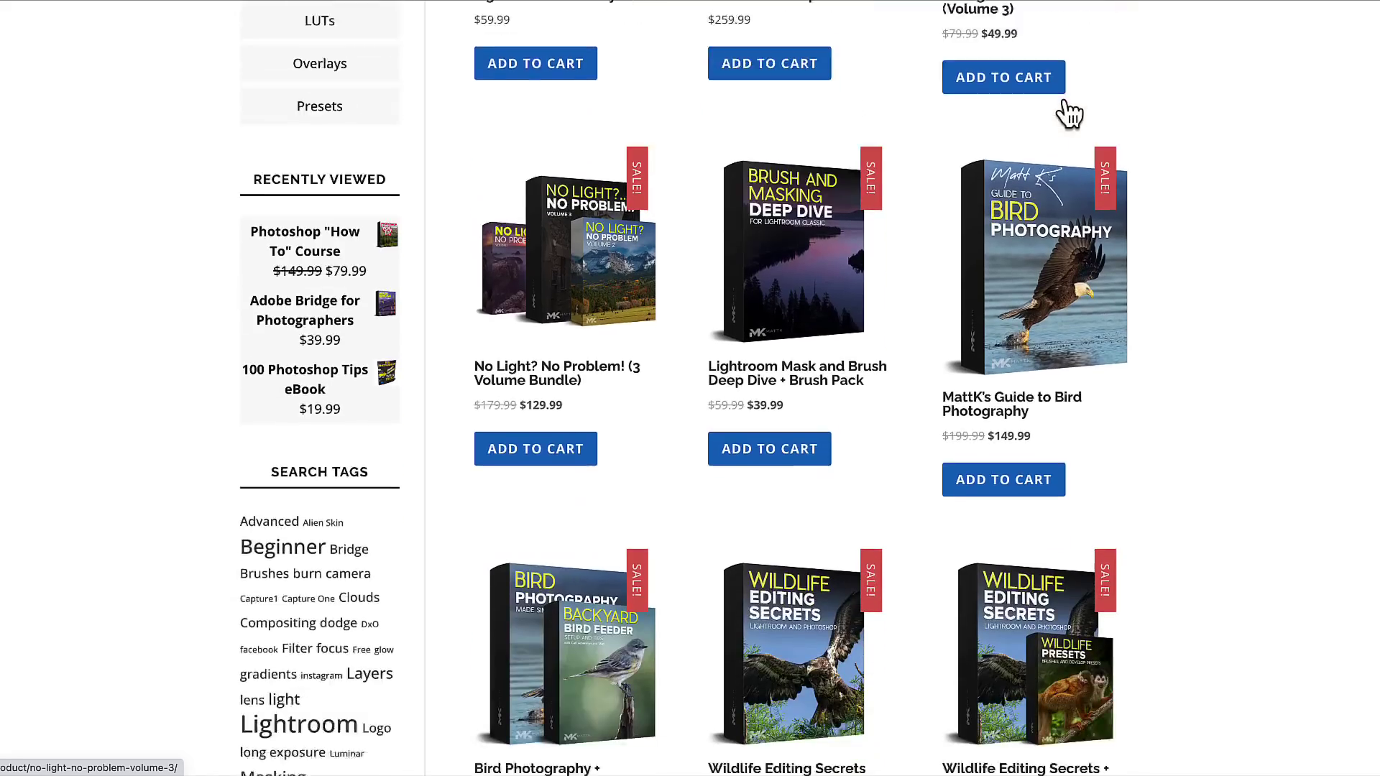
{"action": "scroll", "coordinate": [1070, 115], "scroll_direction": "down", "scroll_amount": 2}
{"action": "scroll", "coordinate": [1049, 291], "scroll_direction": "down", "scroll_amount": 9}
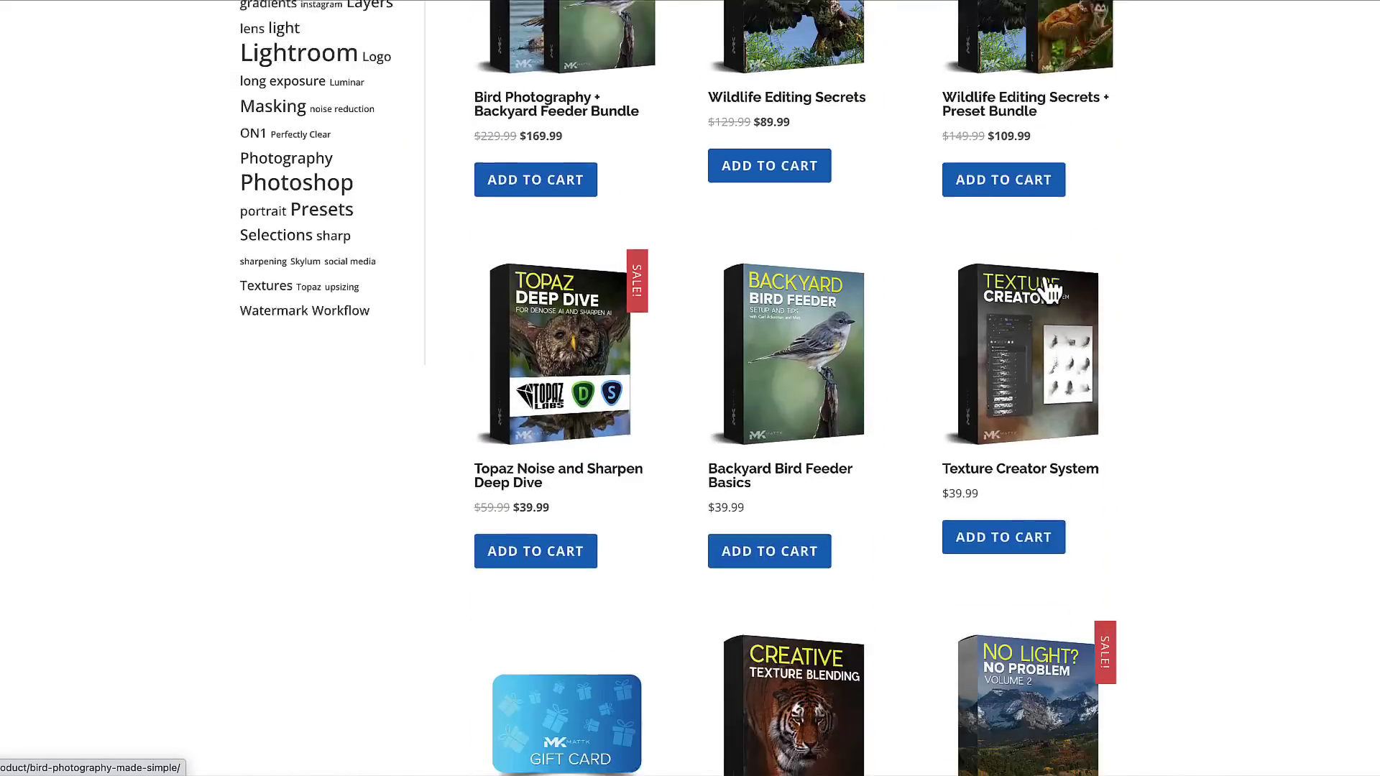
{"action": "scroll", "coordinate": [1049, 291], "scroll_direction": "down", "scroll_amount": 10}
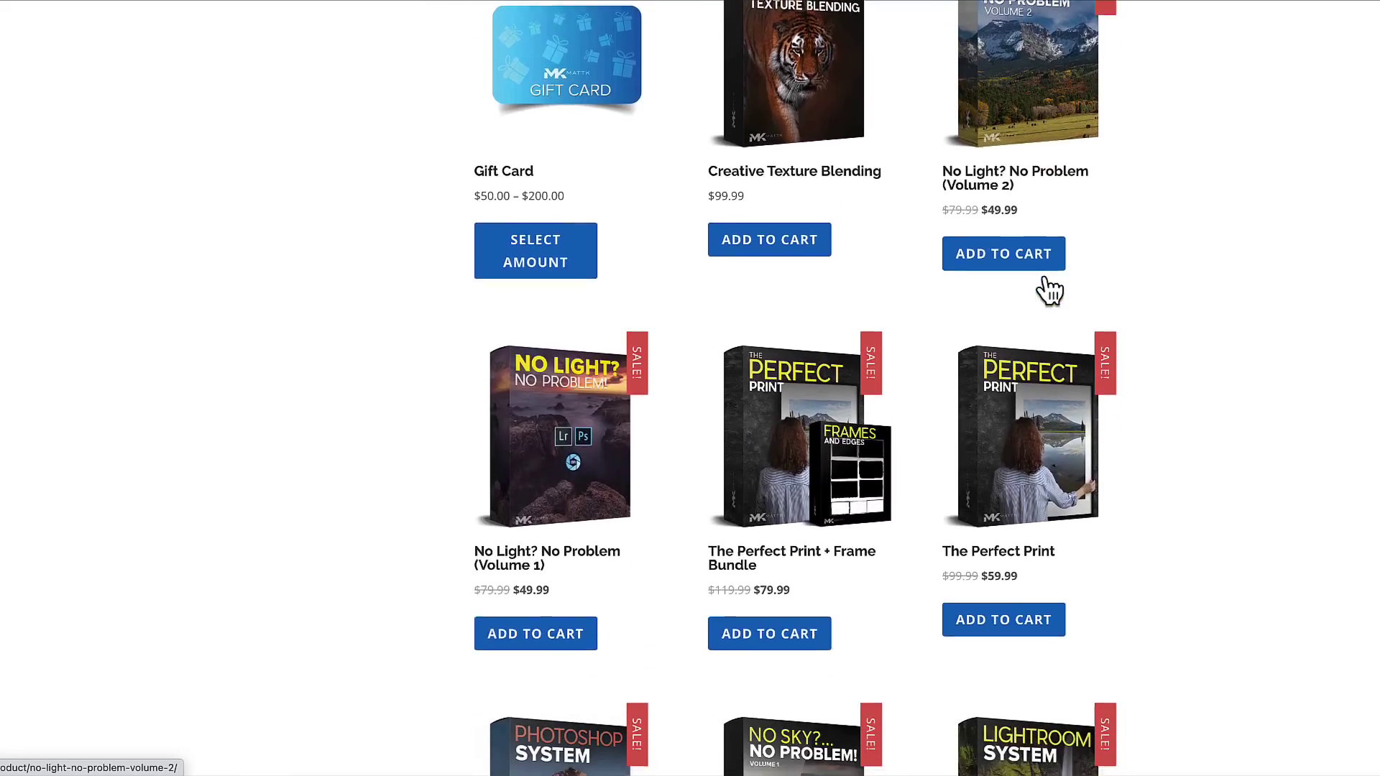
{"action": "scroll", "coordinate": [1049, 291], "scroll_direction": "down", "scroll_amount": 8}
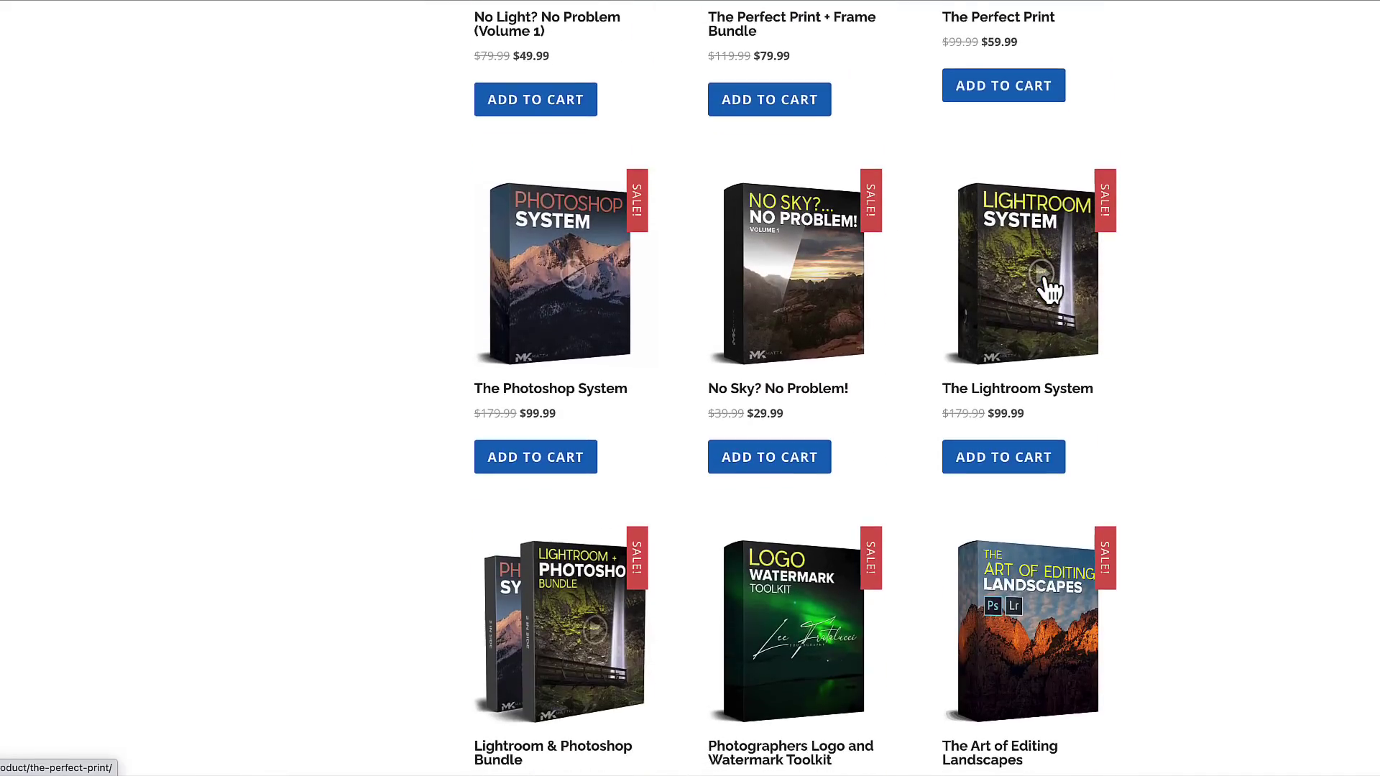
{"action": "scroll", "coordinate": [1049, 291], "scroll_direction": "down", "scroll_amount": 3}
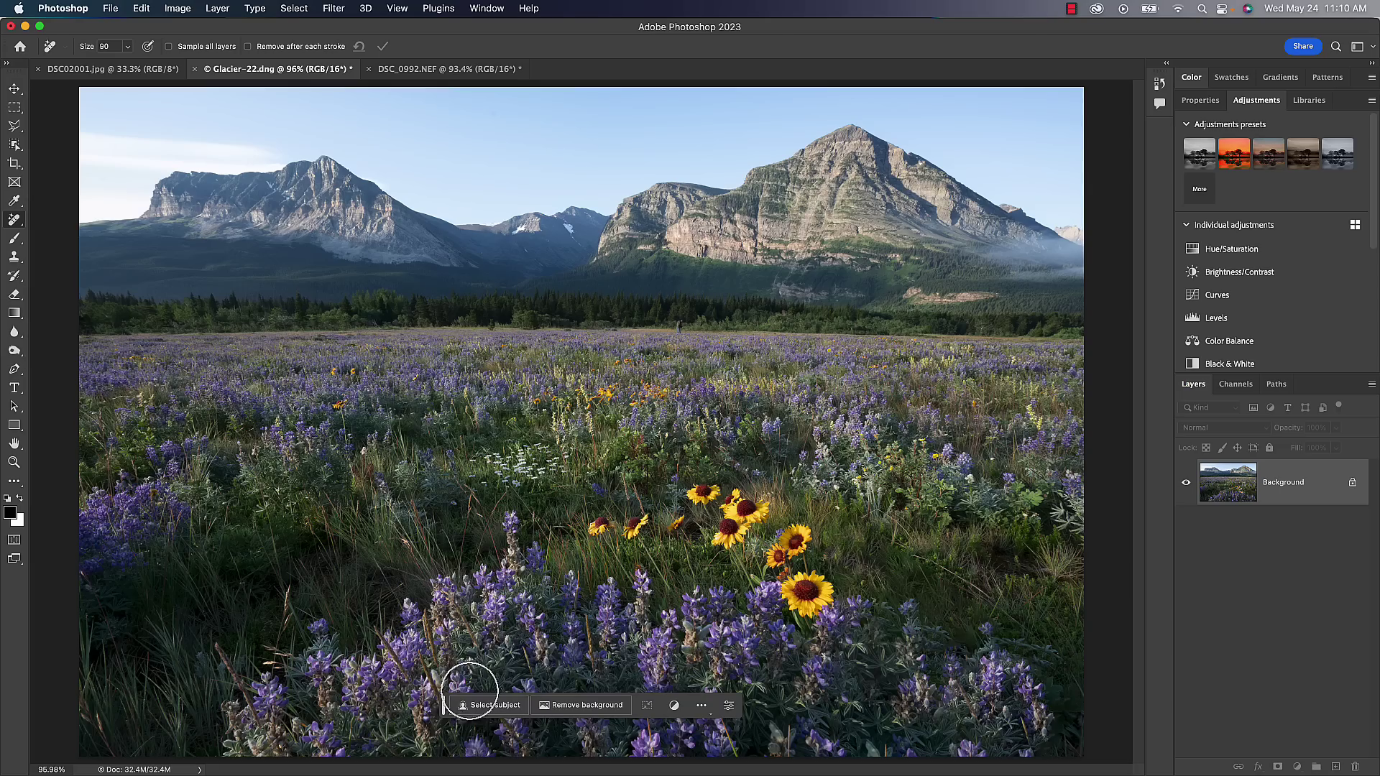
- Reposition the contextual task bar over the photo, then switch to the DSC02001.jpg eagle photo
{"action": "left_click_drag", "start_coordinate": [441, 706], "coordinate": [443, 738]}
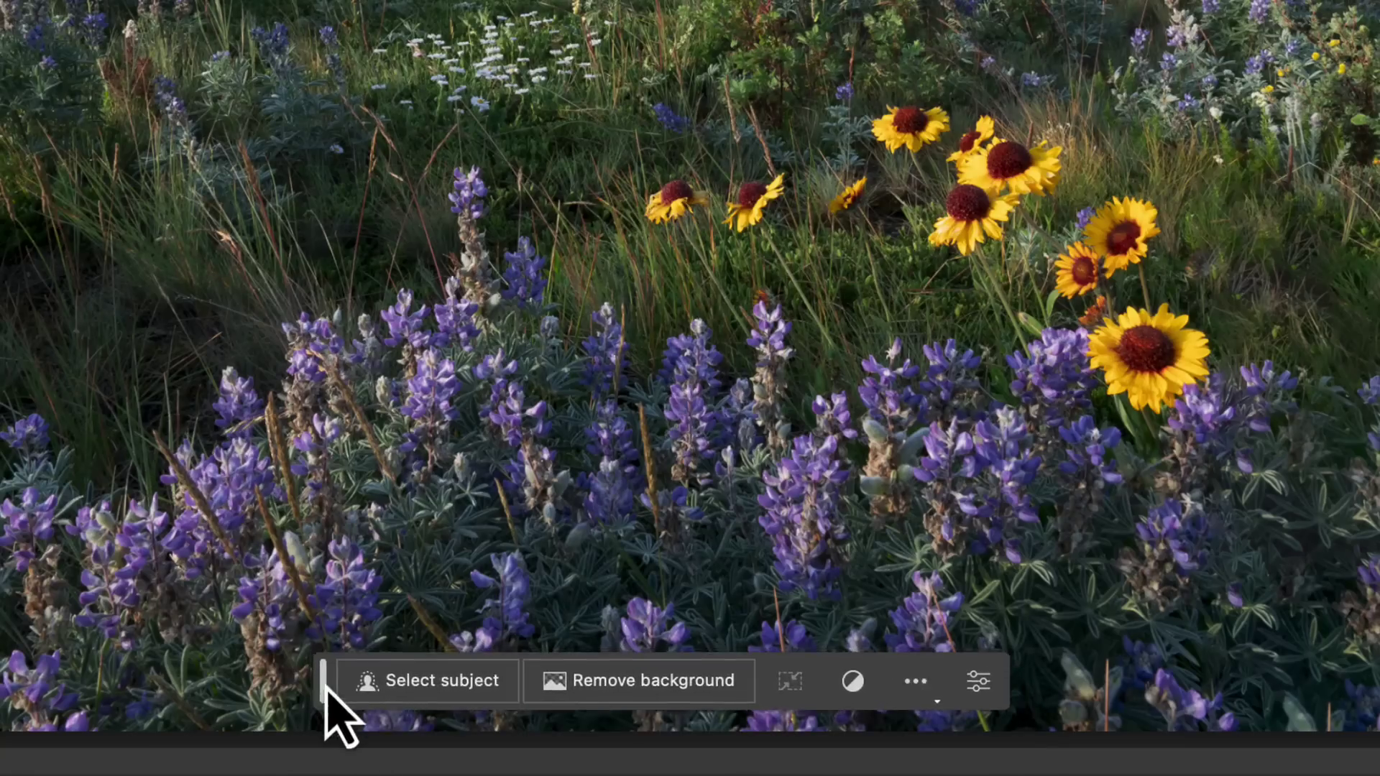
{"action": "left_click_drag", "start_coordinate": [325, 686], "coordinate": [381, 359]}
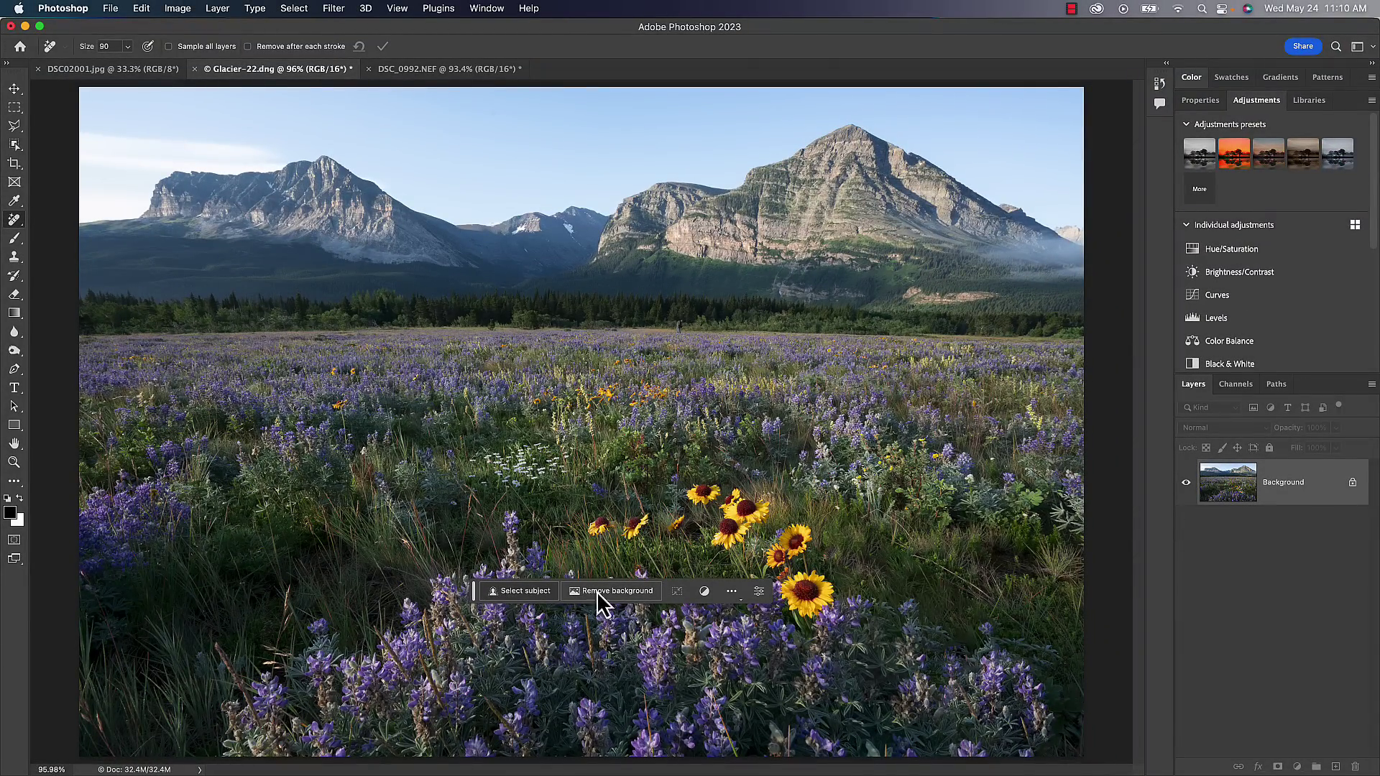
{"action": "left_click", "coordinate": [115, 69]}
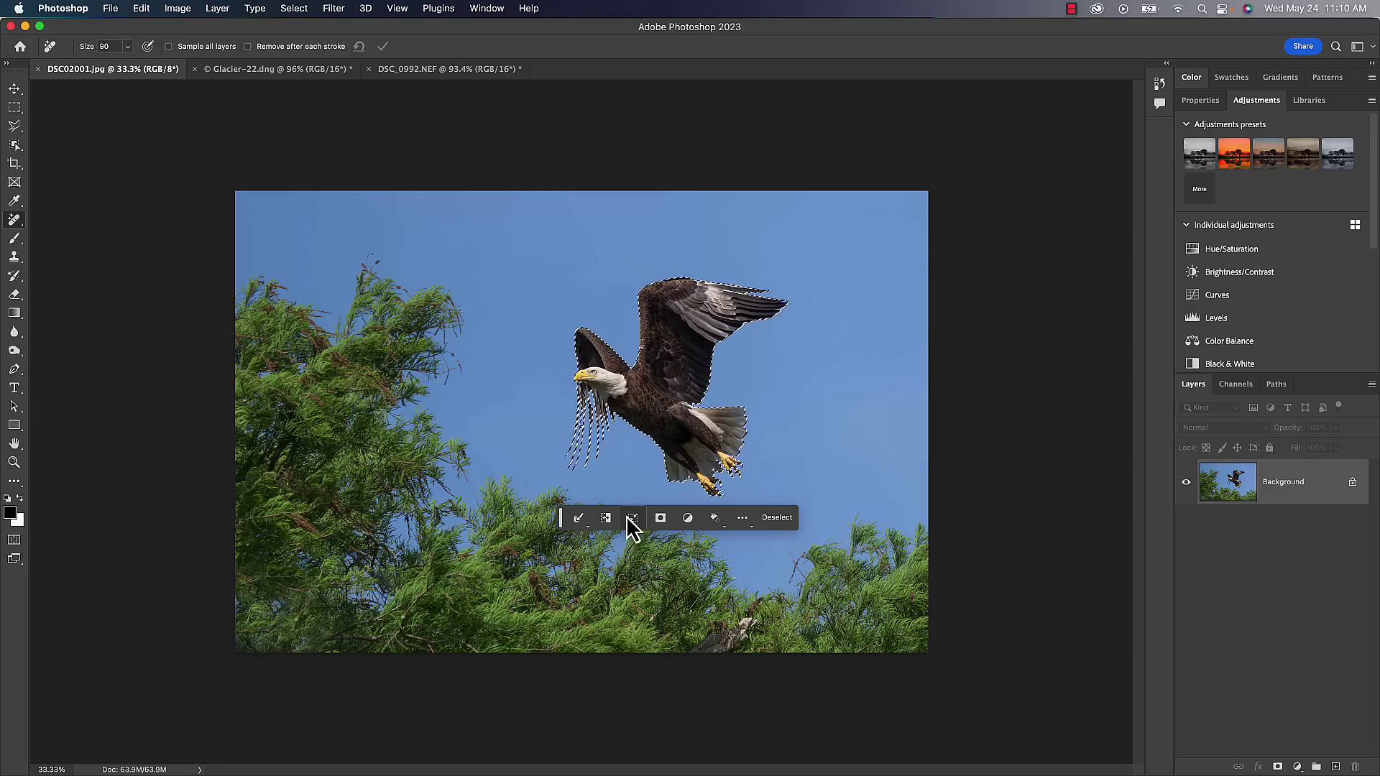
- Browse the Select and task bar menus, park the task bar at the top, and deselect the eagle
{"action": "left_click", "coordinate": [291, 9]}
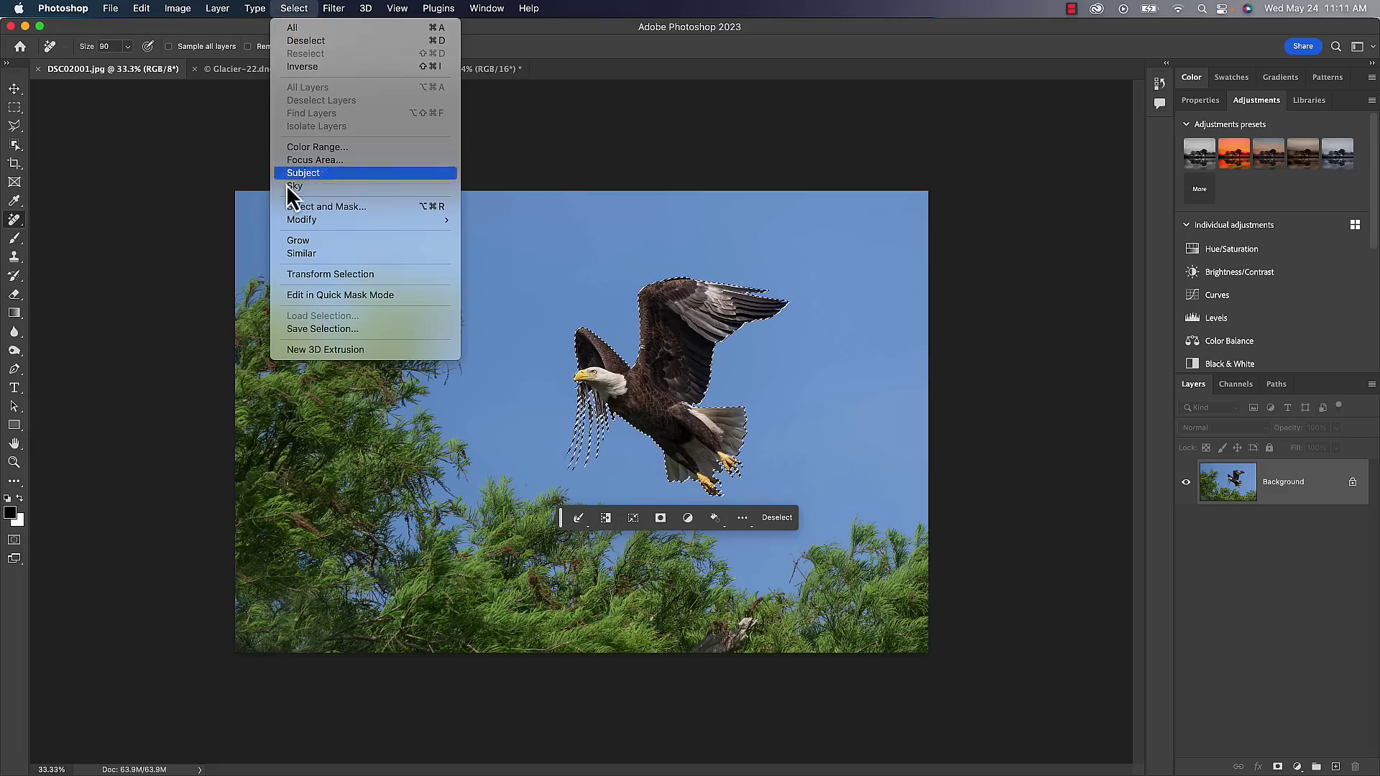
{"action": "left_click", "coordinate": [290, 10]}
{"action": "left_click", "coordinate": [579, 519]}
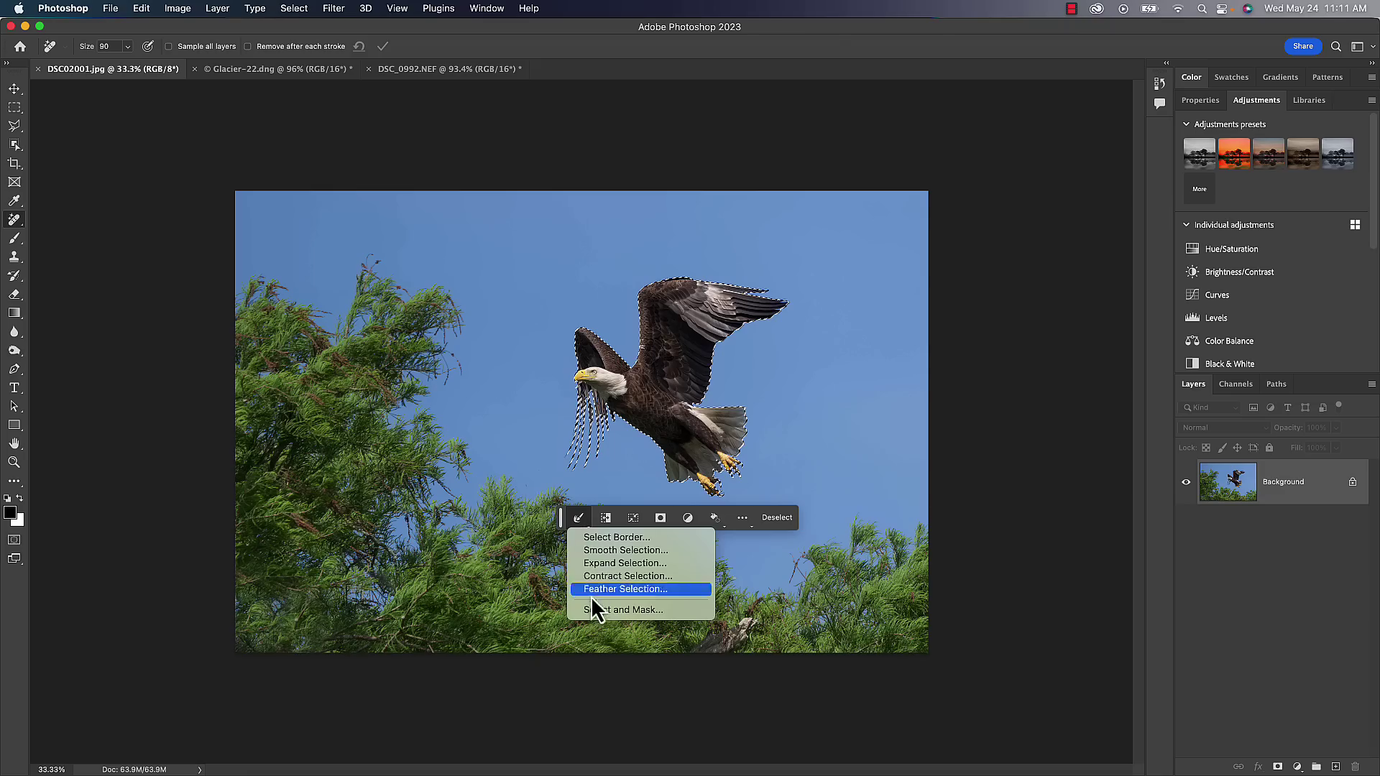
{"action": "left_click", "coordinate": [623, 516]}
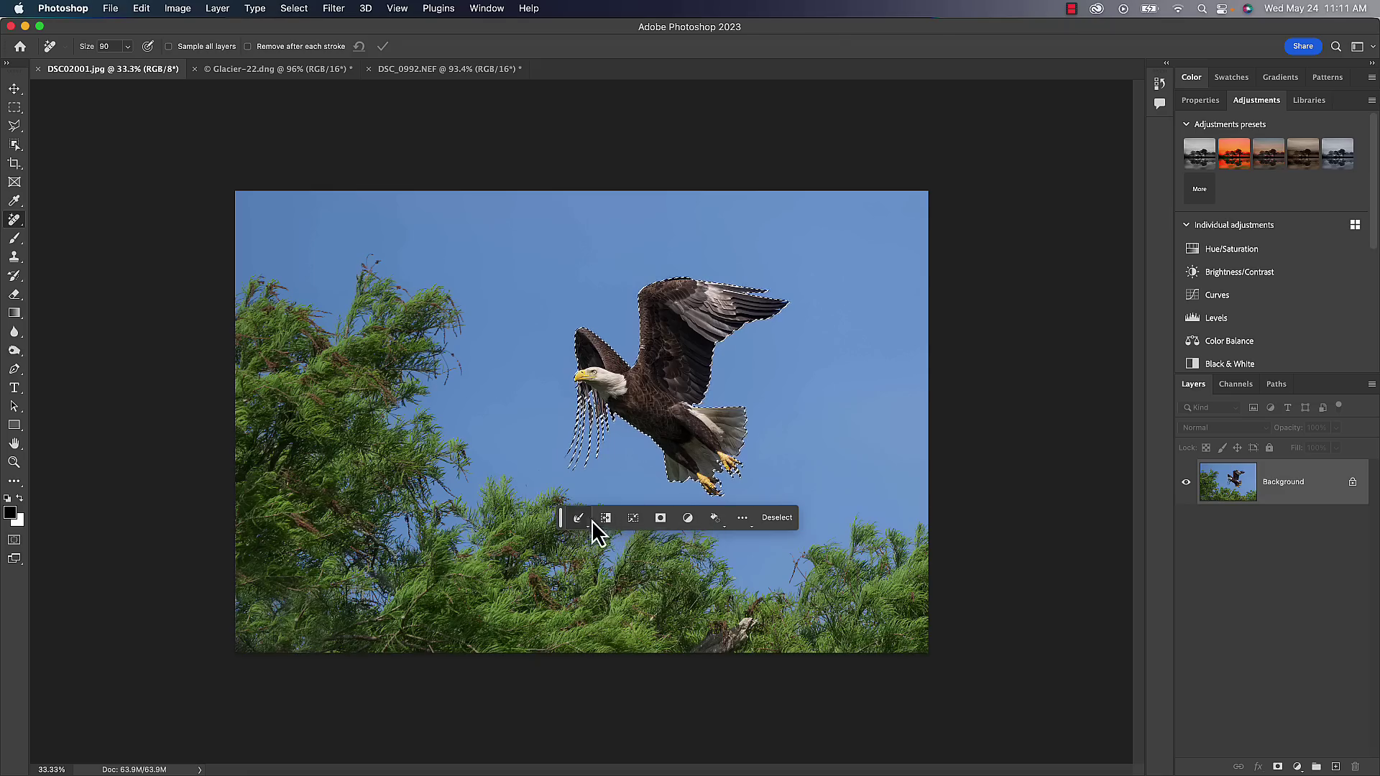
{"action": "left_click", "coordinate": [742, 519]}
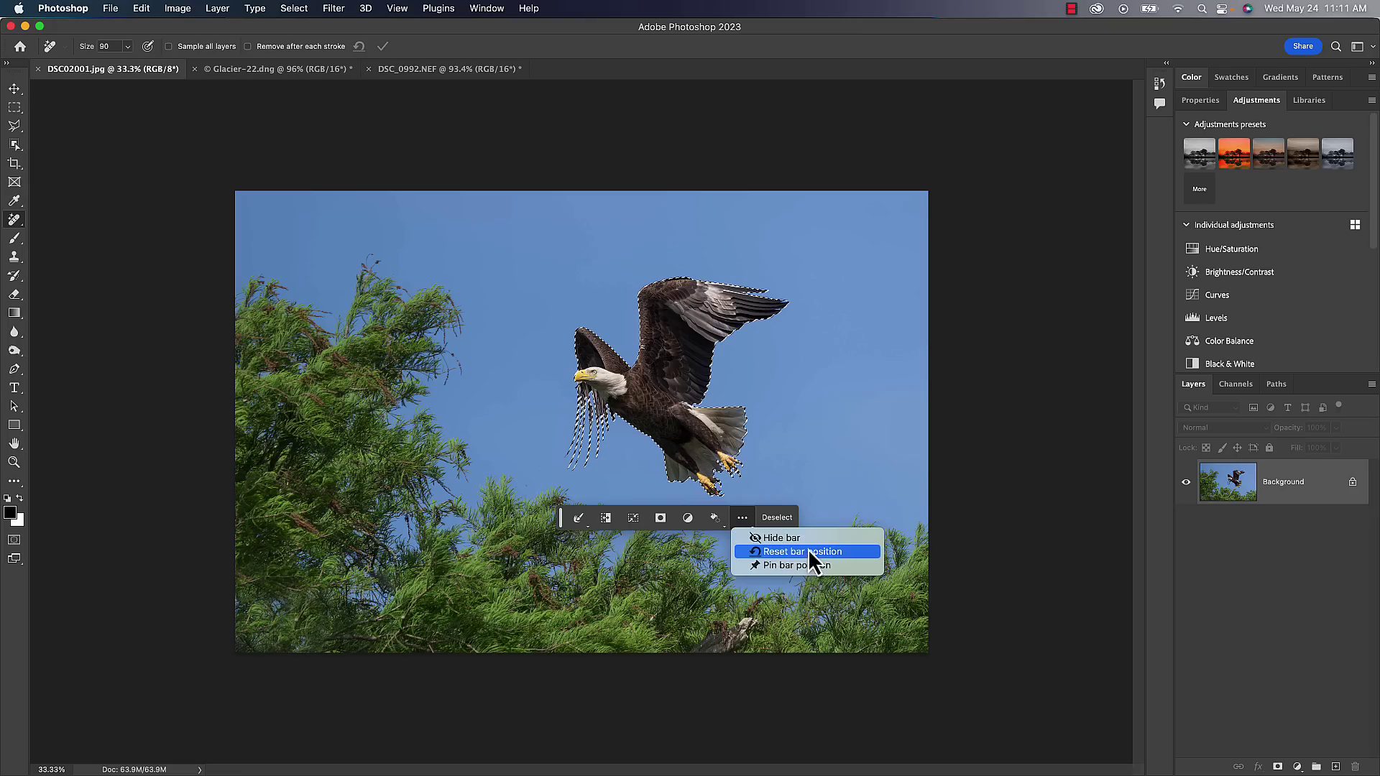
{"action": "left_click", "coordinate": [742, 519]}
{"action": "left_click_drag", "start_coordinate": [559, 520], "coordinate": [807, 45]}
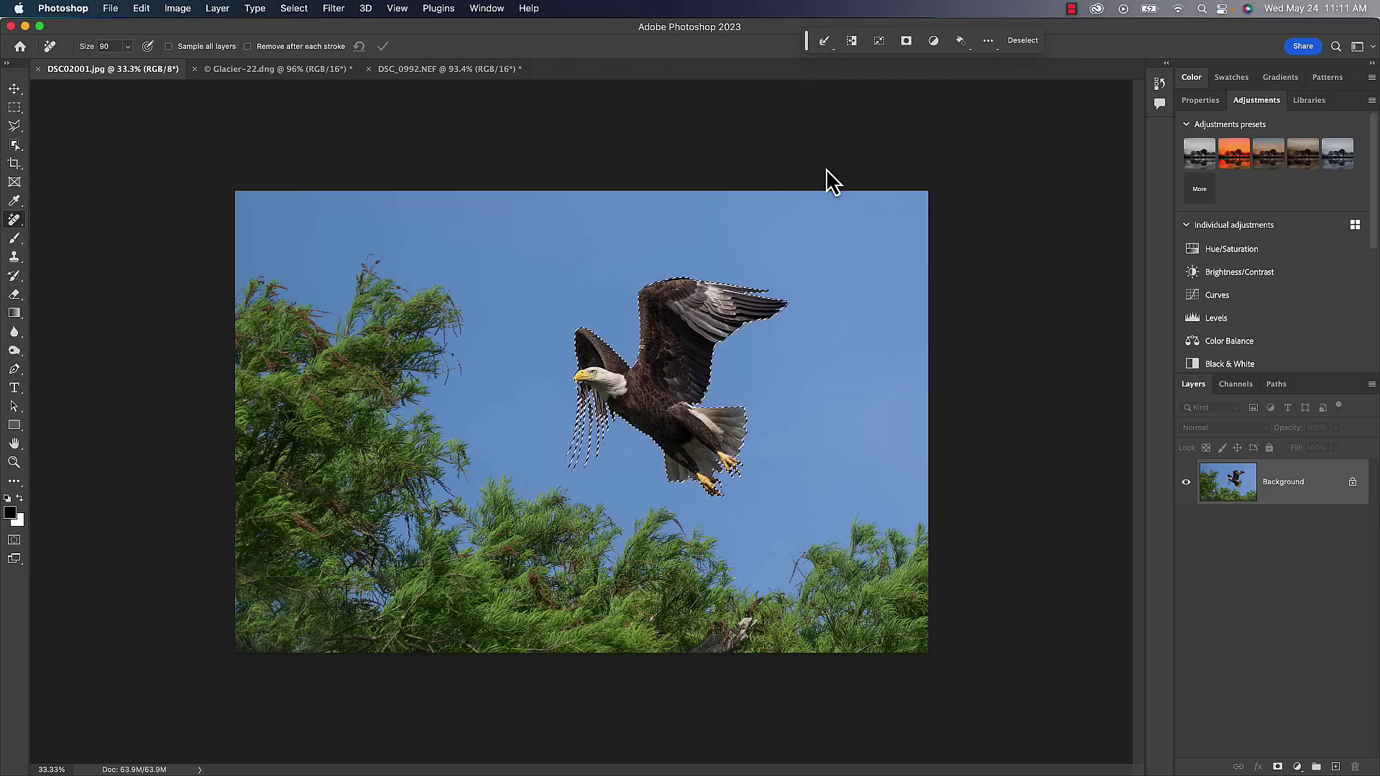
{"action": "key", "text": "super+d"}
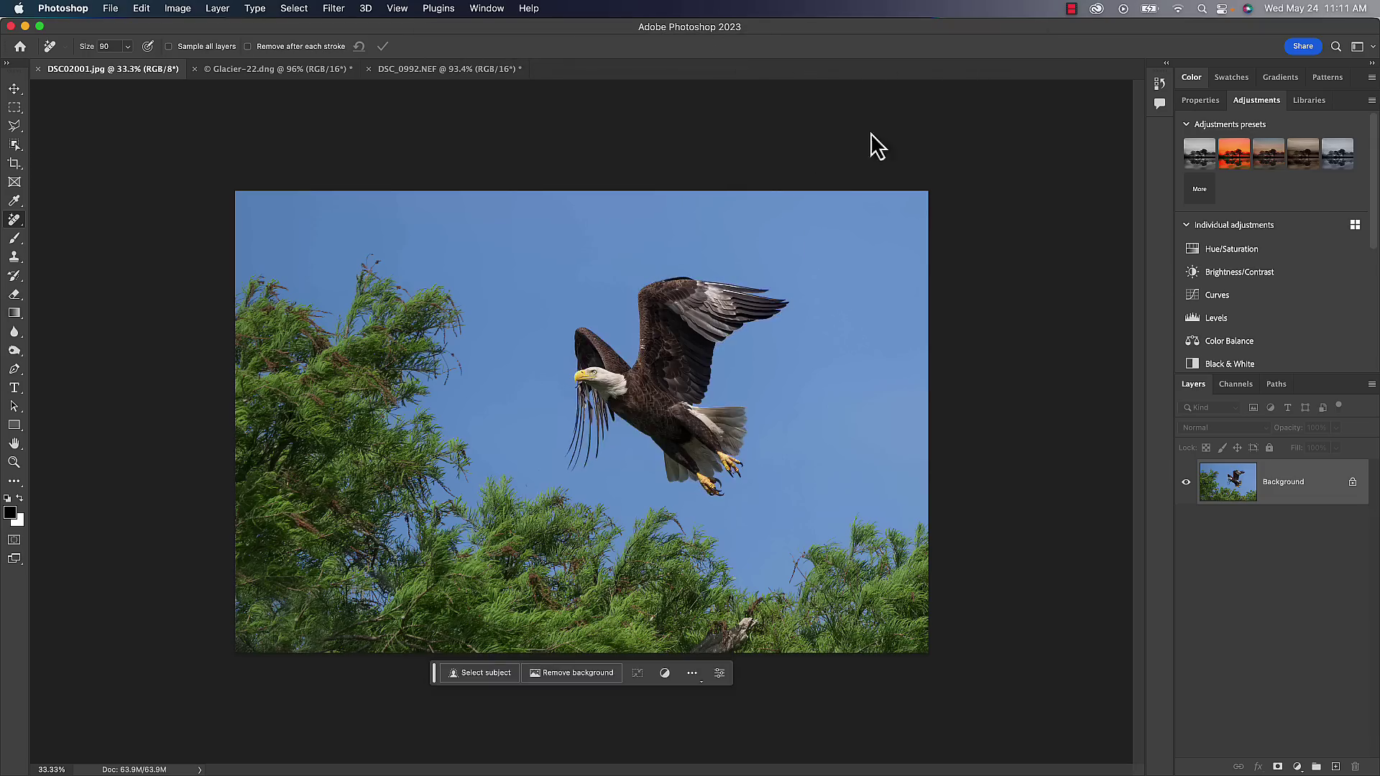
{"action": "left_click", "coordinate": [1204, 296]}
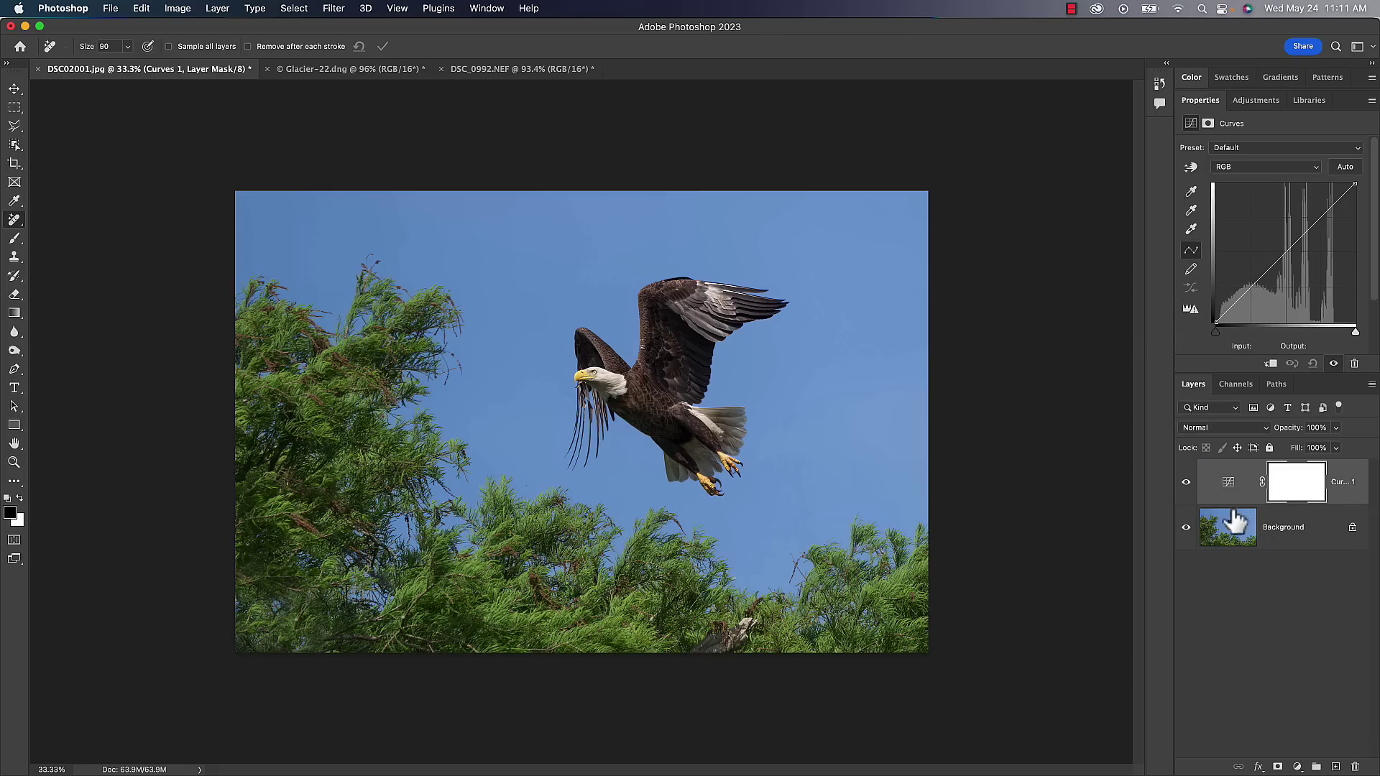
{"action": "left_click", "coordinate": [1227, 481]}
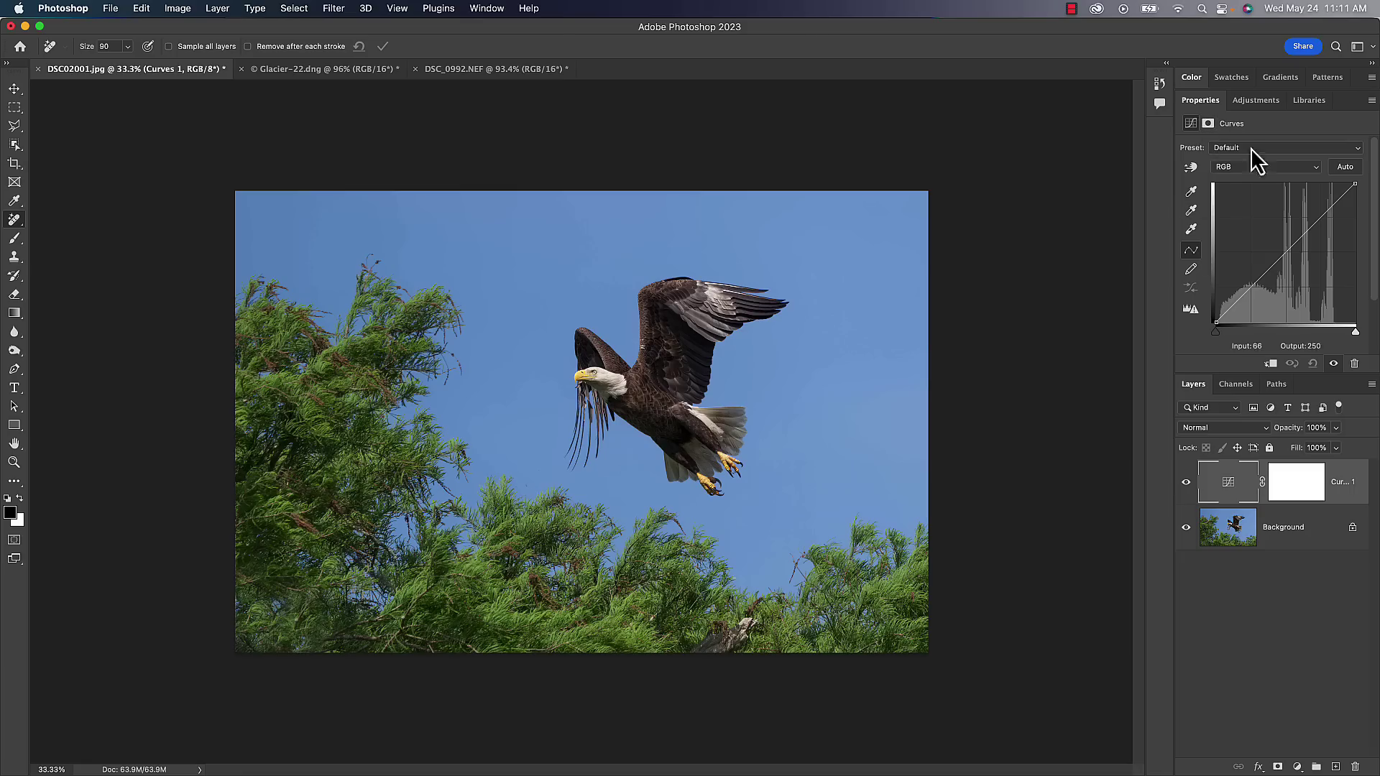
{"action": "left_click", "coordinate": [1335, 766]}
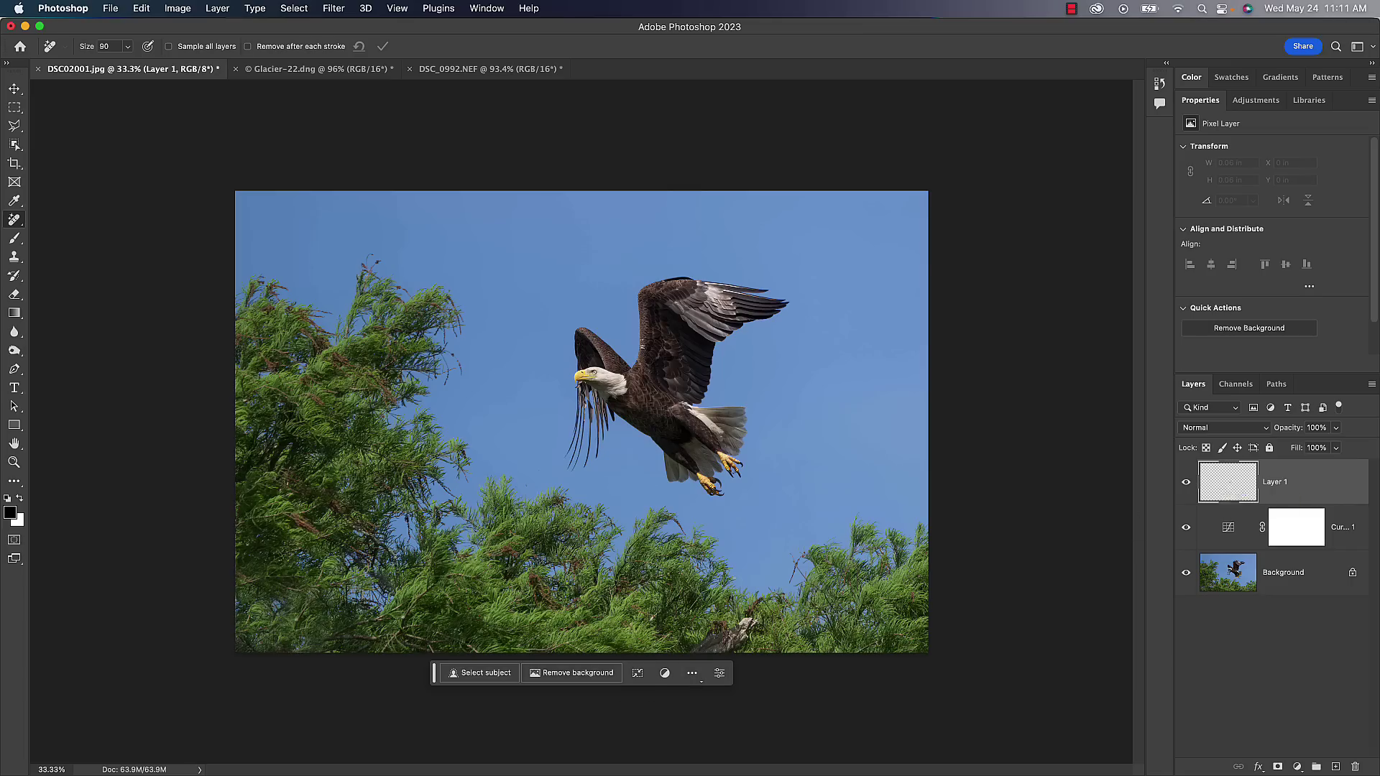
{"action": "key", "text": "BackSpace"}
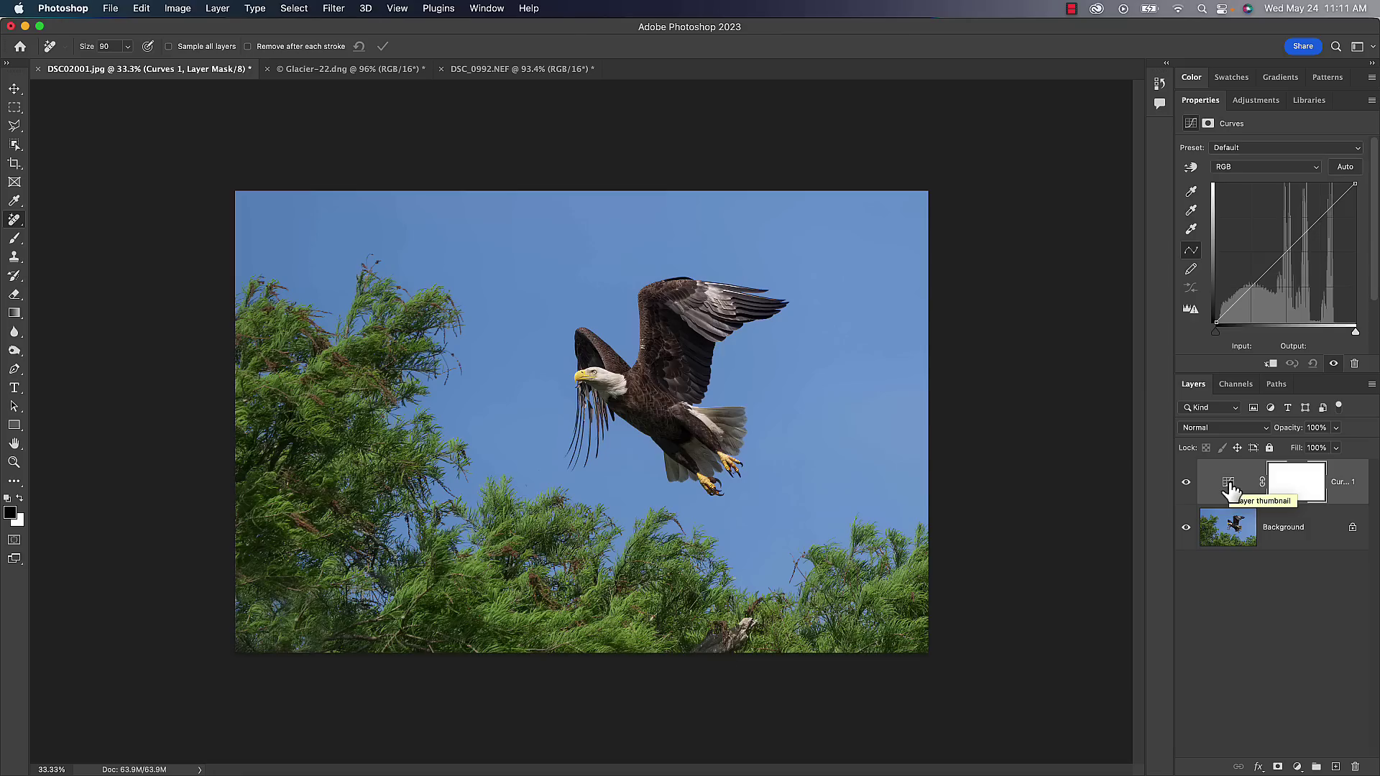
{"action": "key", "text": "BackSpace"}
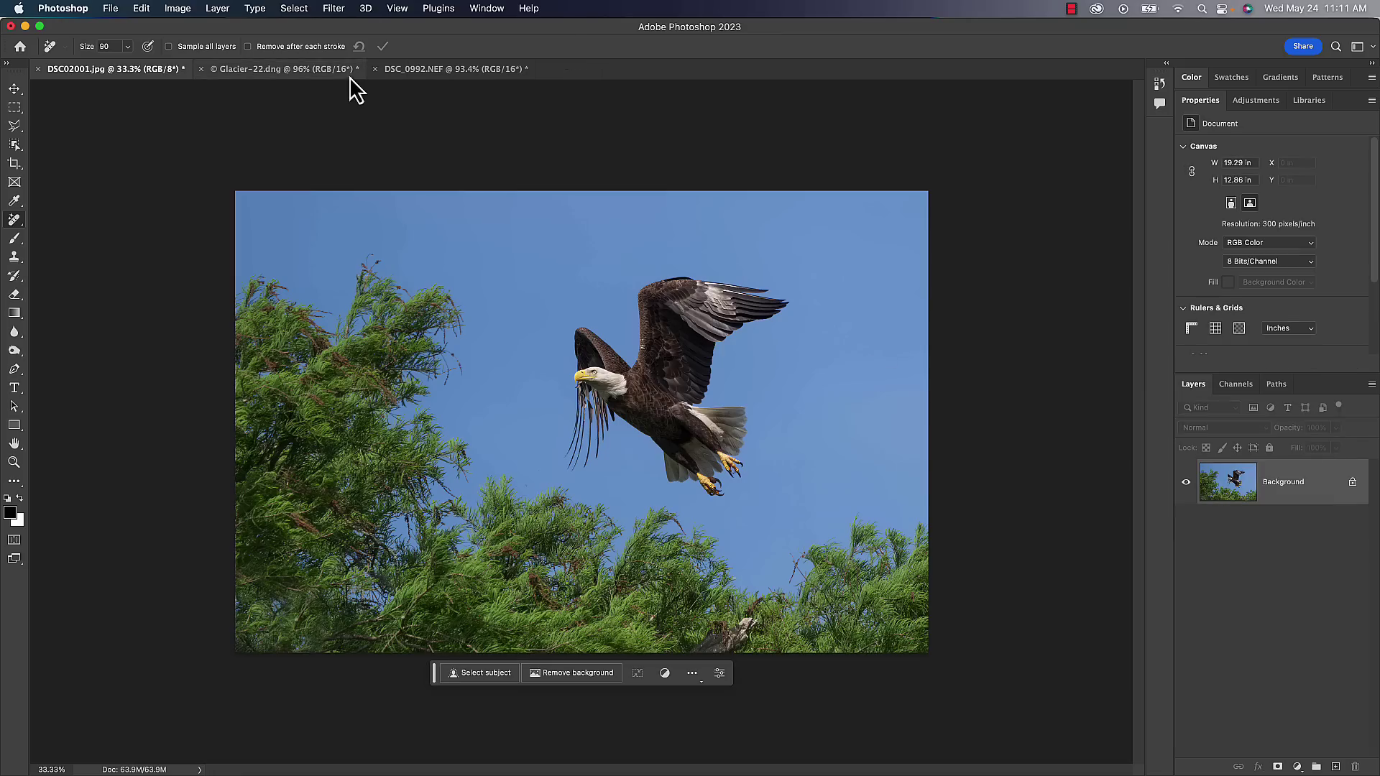
{"action": "left_click", "coordinate": [300, 70]}
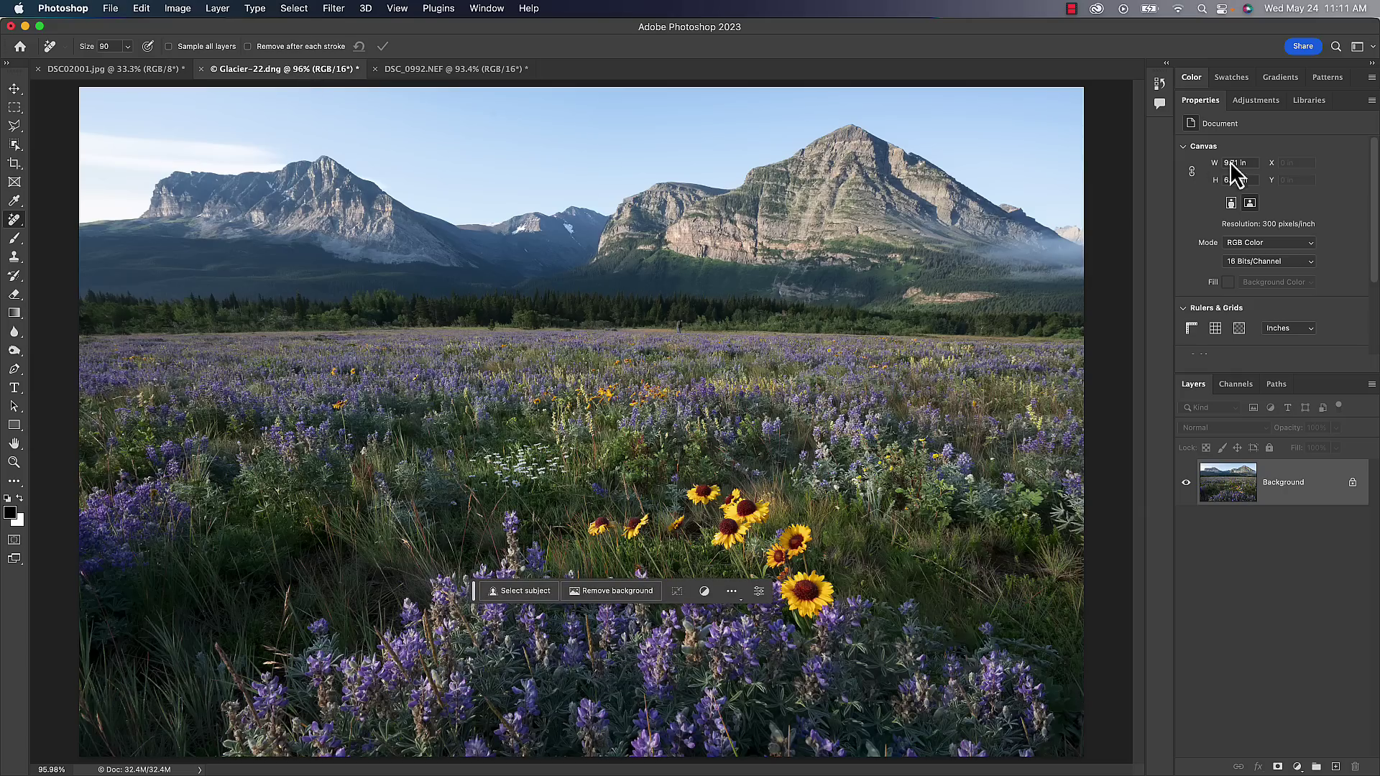
{"action": "left_click", "coordinate": [1253, 101]}
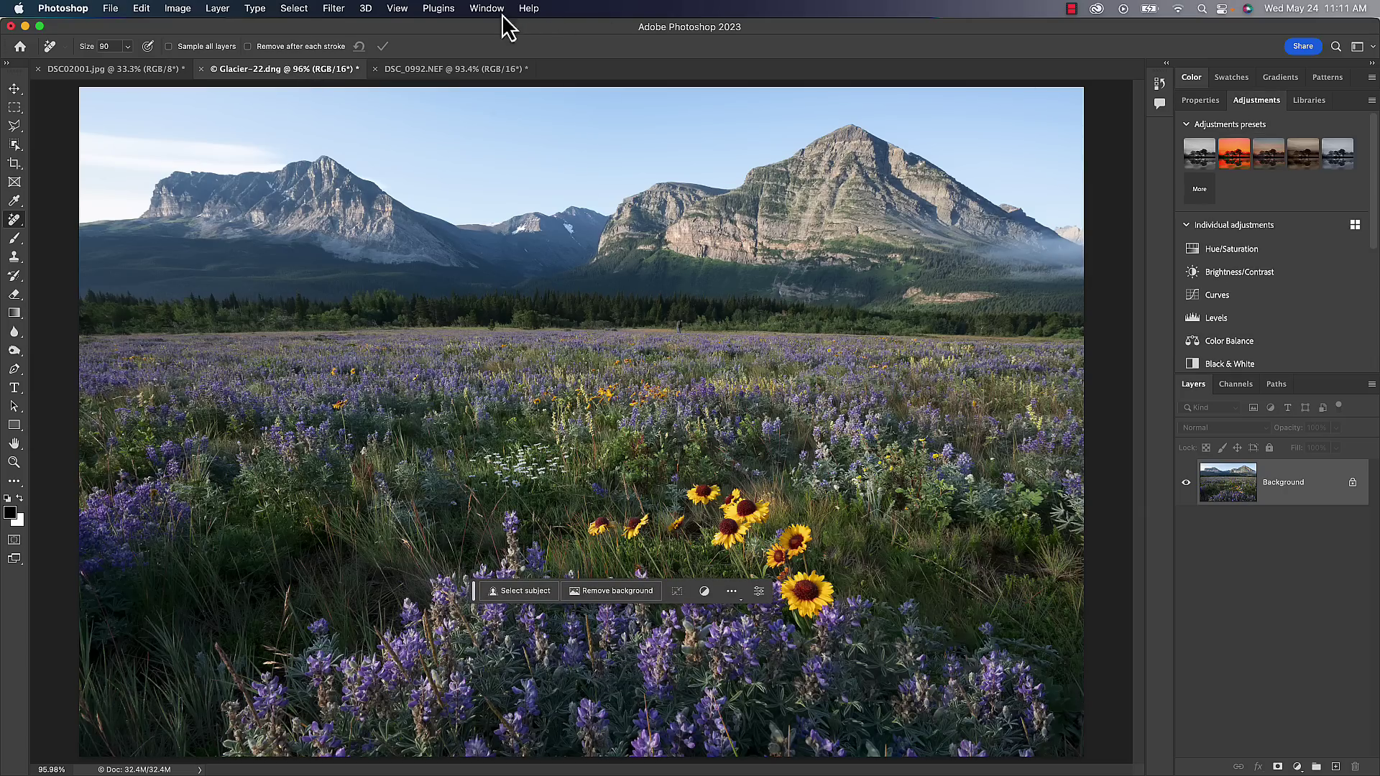
{"action": "left_click", "coordinate": [476, 13]}
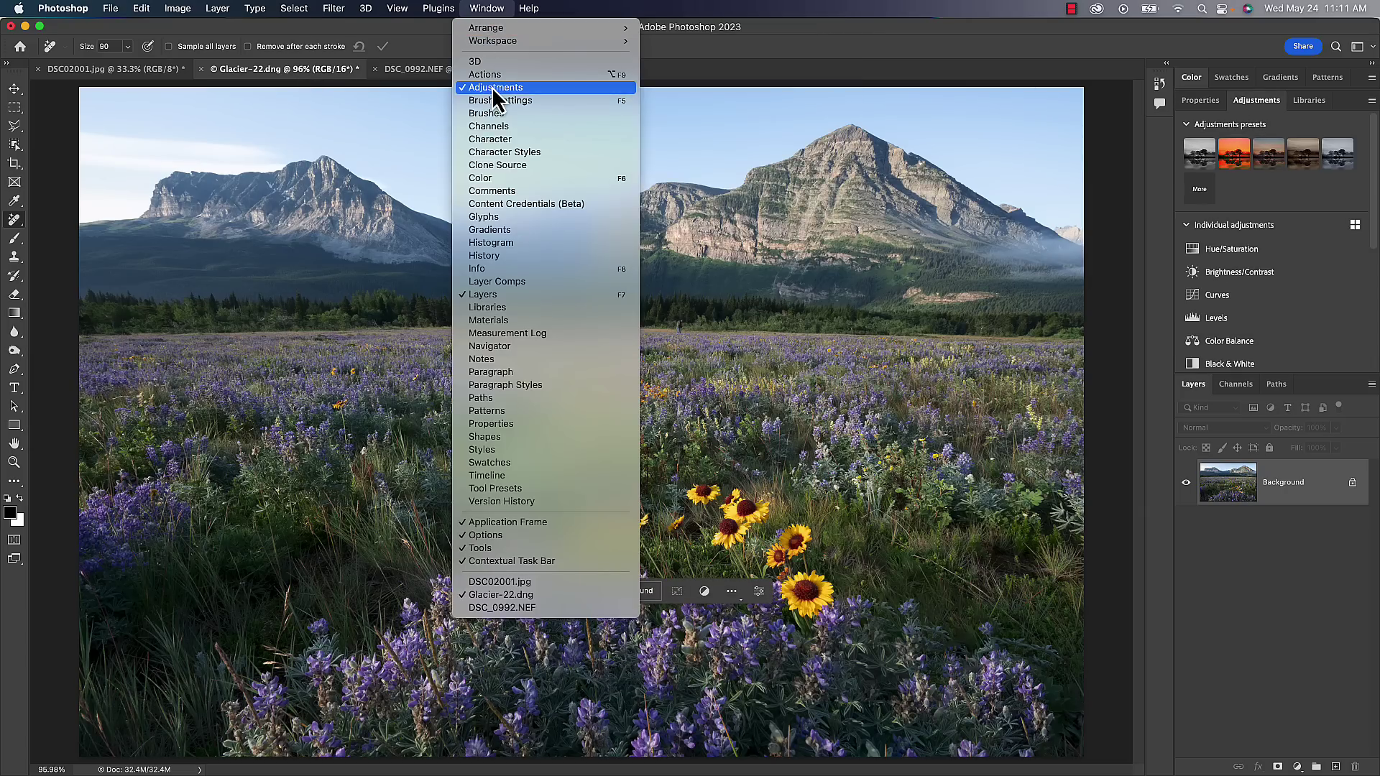
{"action": "left_click", "coordinate": [486, 11]}
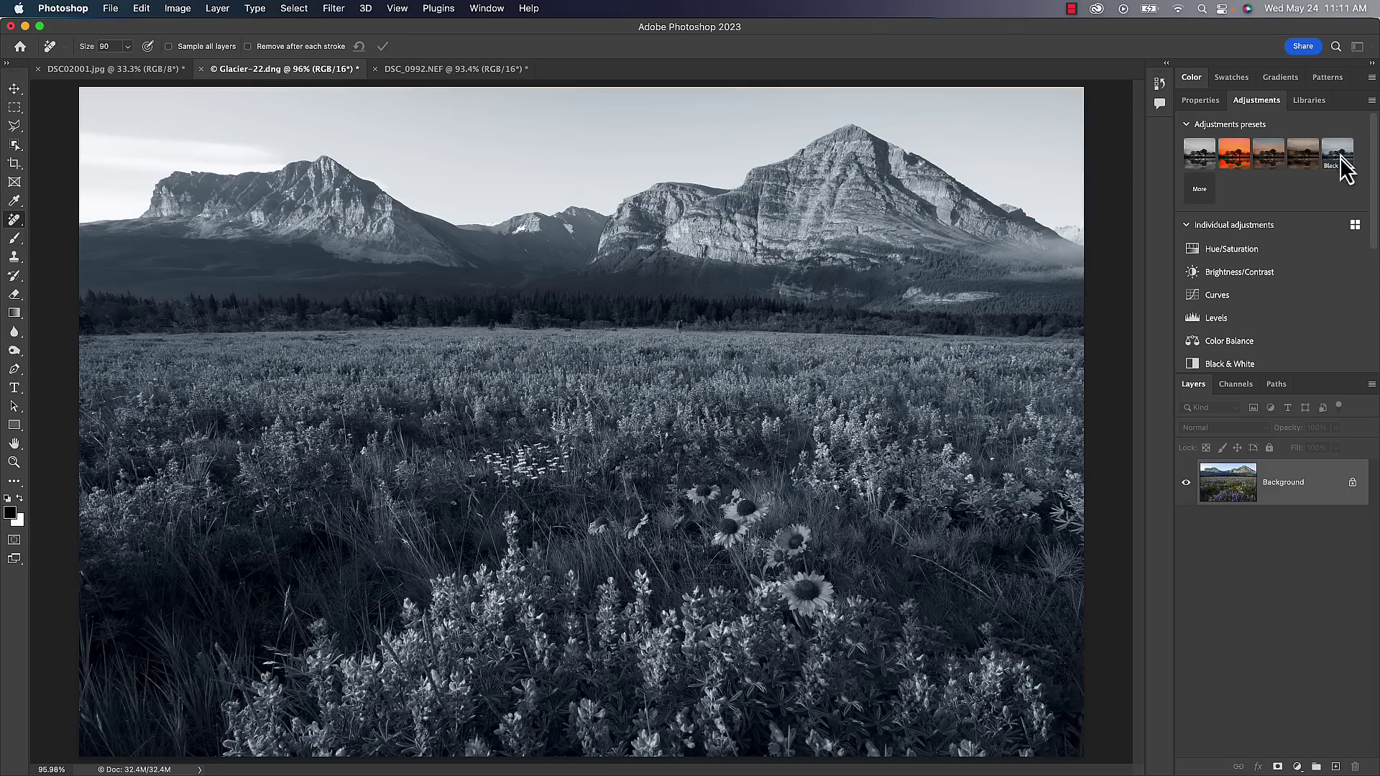
{"action": "left_click", "coordinate": [1203, 186]}
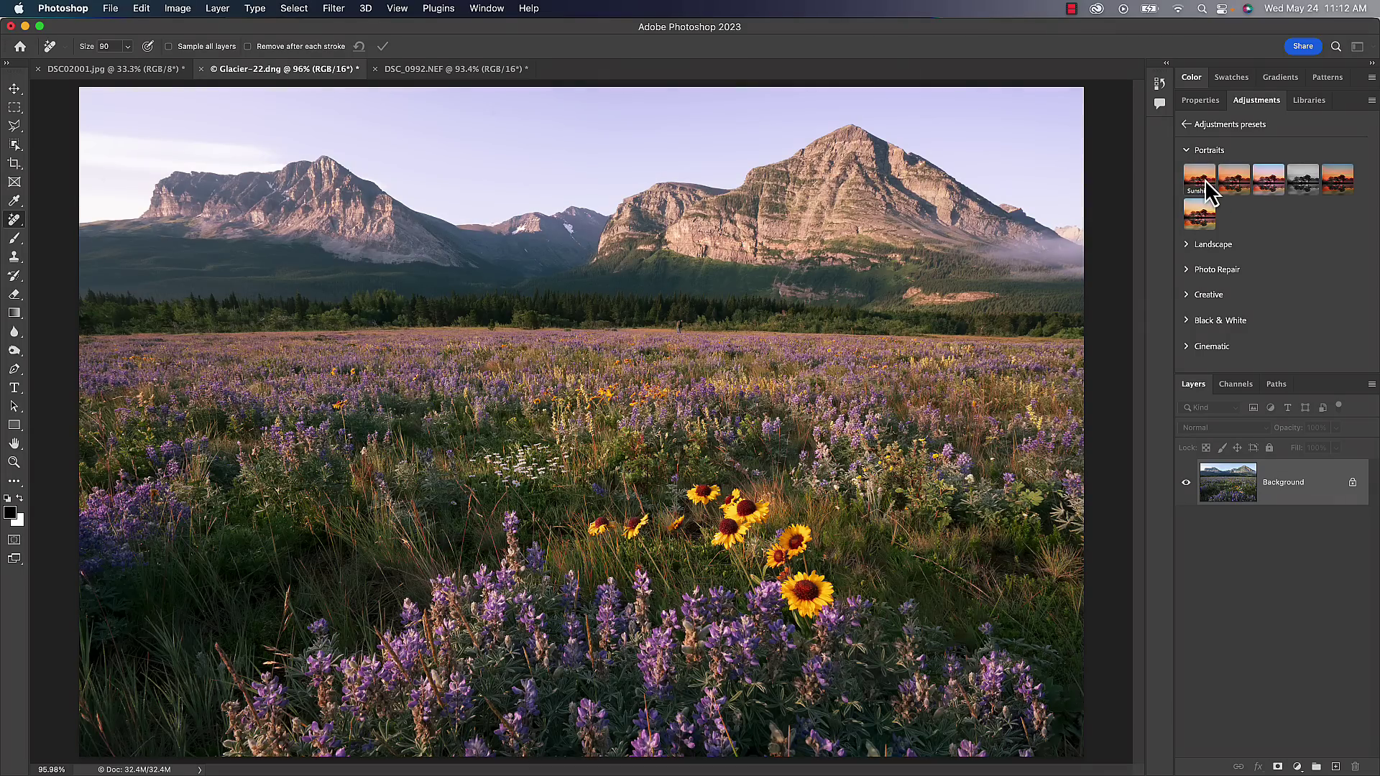
{"action": "left_click", "coordinate": [1210, 190]}
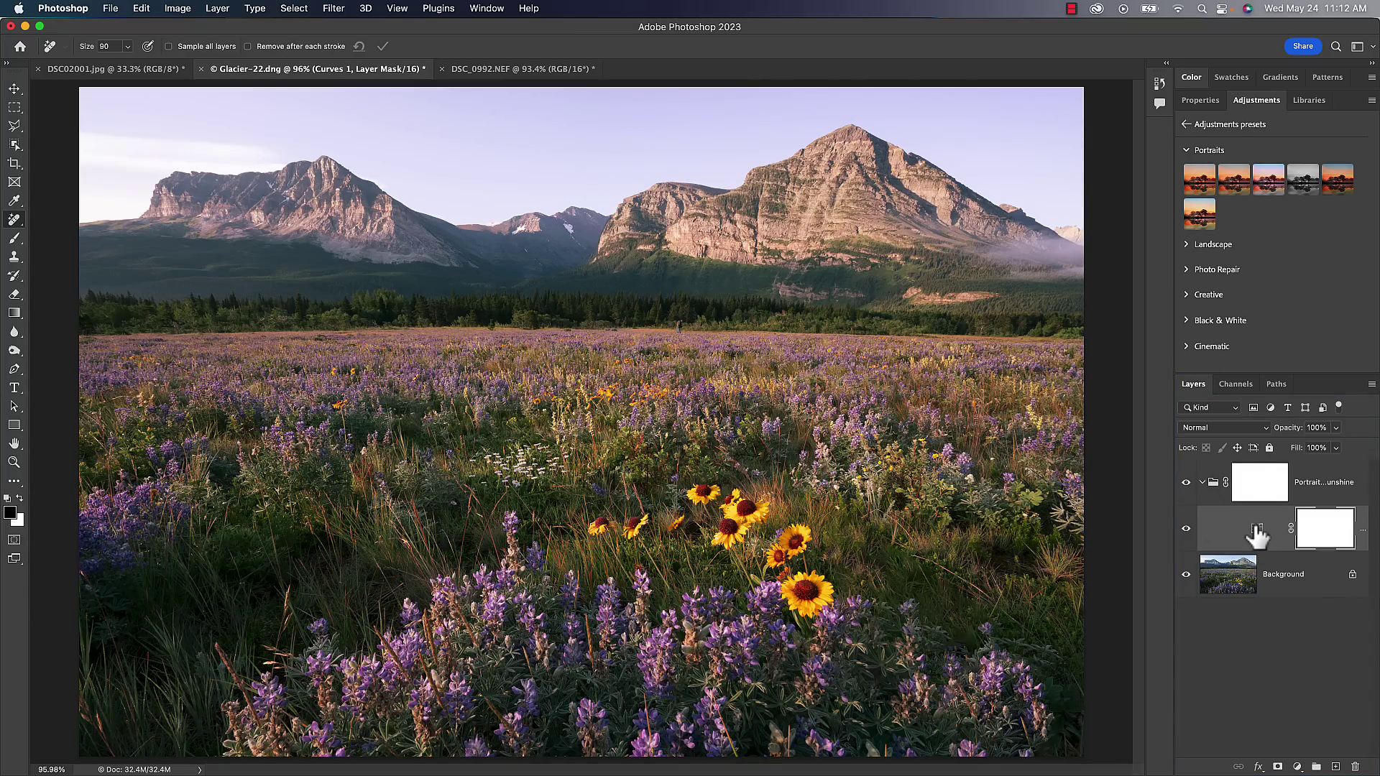
{"action": "key", "text": "super+z"}
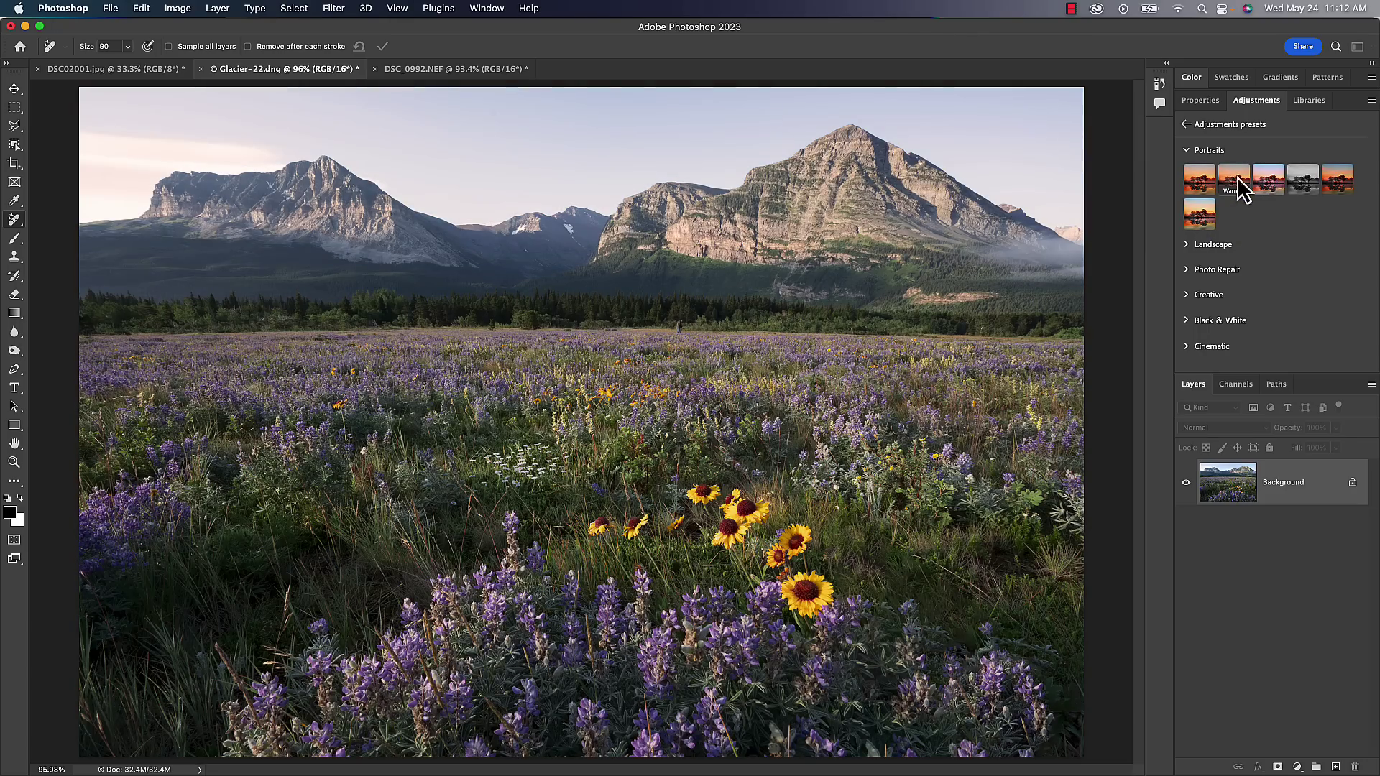
{"action": "left_click", "coordinate": [1238, 180]}
{"action": "left_click", "coordinate": [1271, 181]}
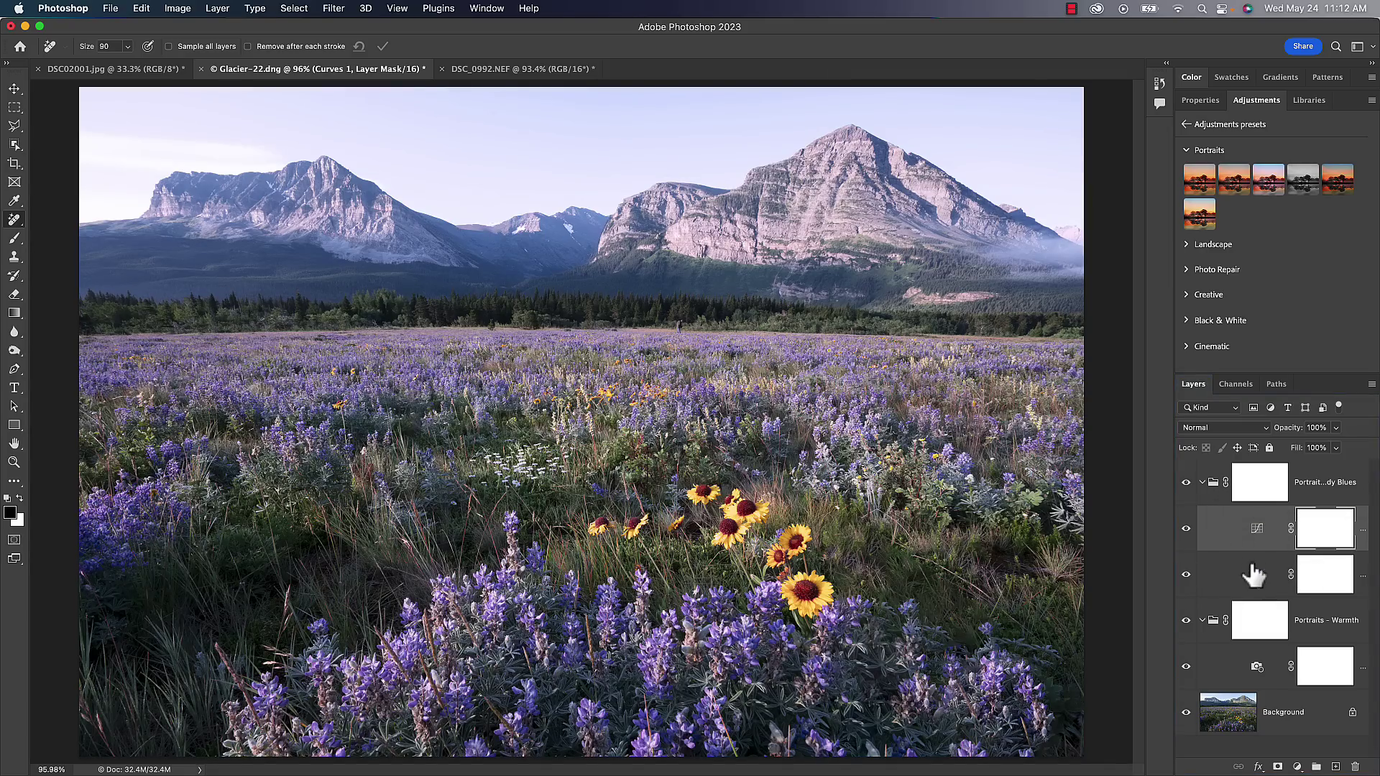
{"action": "left_click", "coordinate": [1256, 529]}
{"action": "left_click", "coordinate": [1256, 574]}
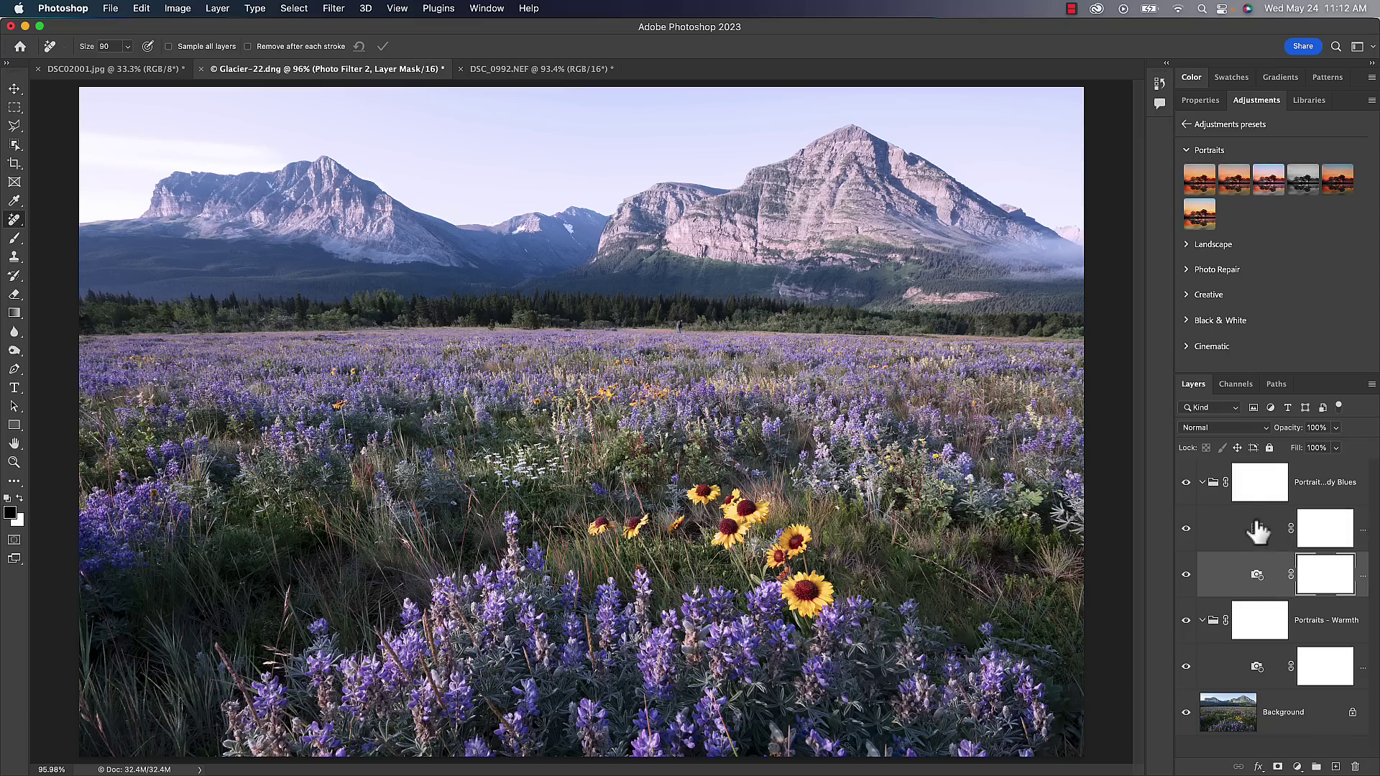
{"action": "left_click", "coordinate": [1257, 532]}
{"action": "left_click", "coordinate": [1212, 492]}
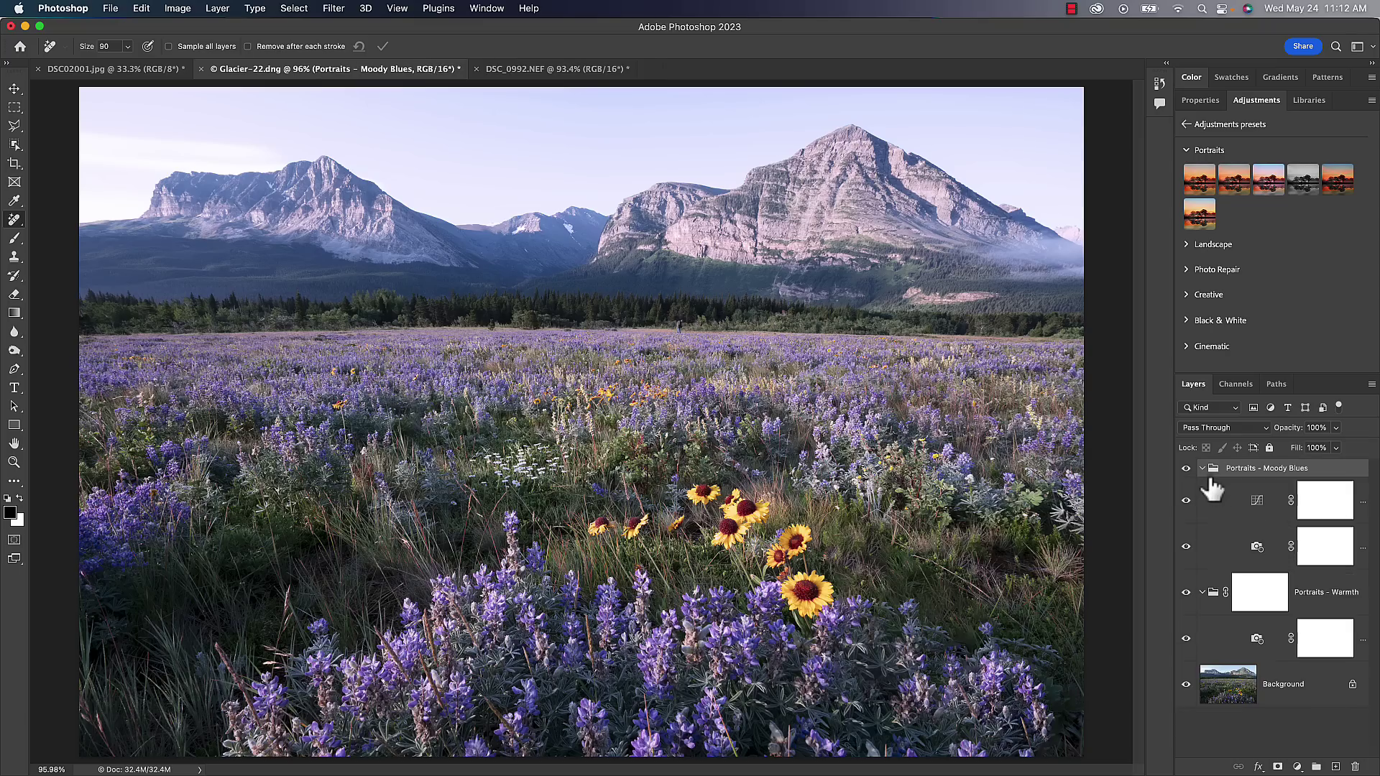
{"action": "key", "text": "Delete"}
{"action": "key", "text": "Delete"}
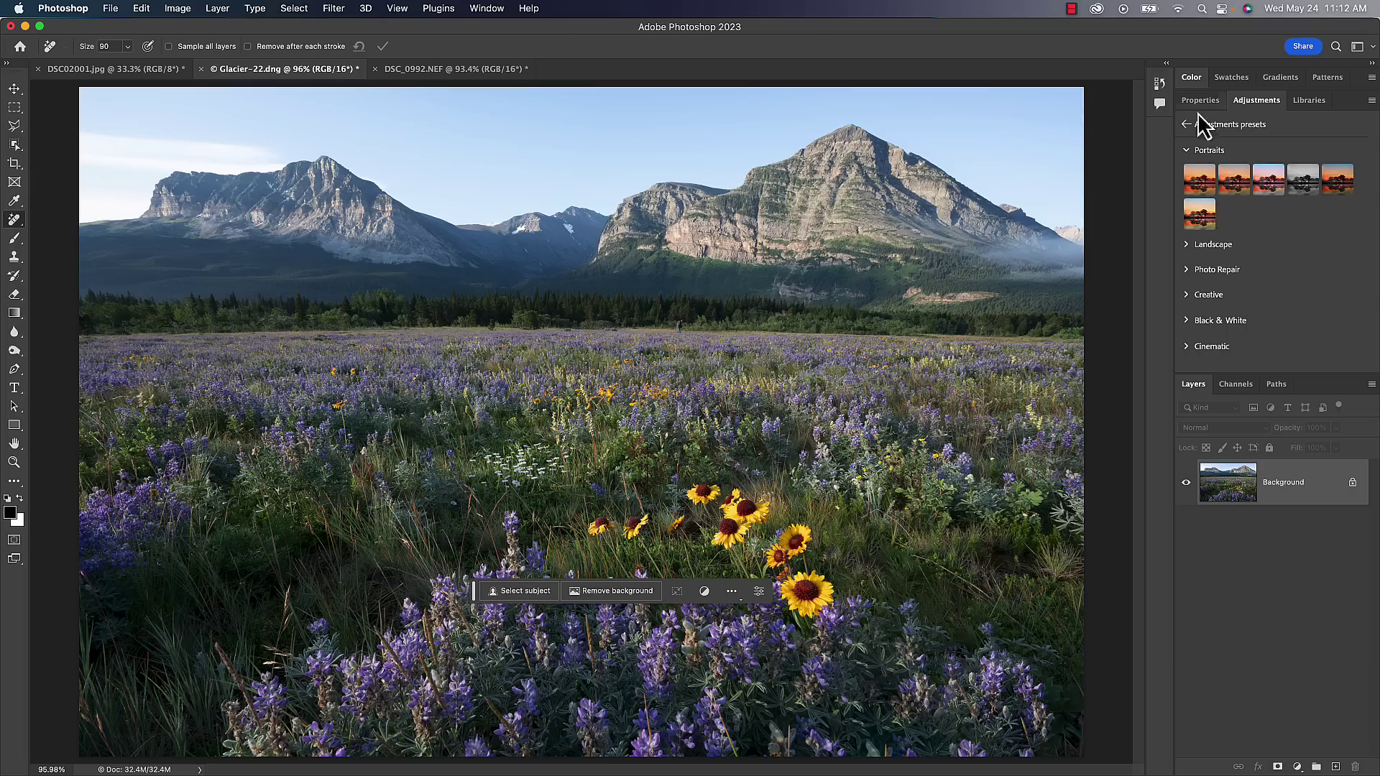
- Collapse Portraits, return to the Adjustments overview, and add an empty Layer 1 above Background
{"action": "left_click", "coordinate": [1187, 151]}
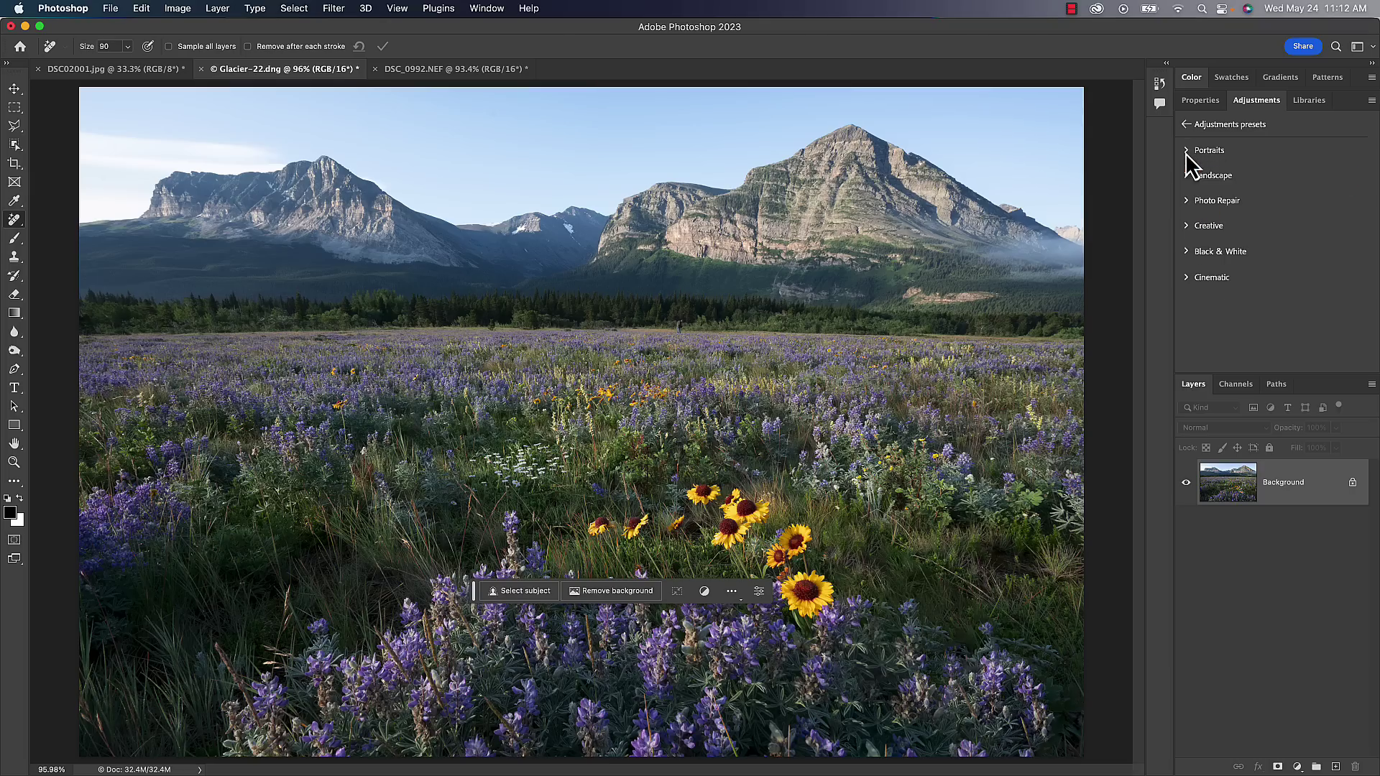
{"action": "left_click", "coordinate": [1187, 123]}
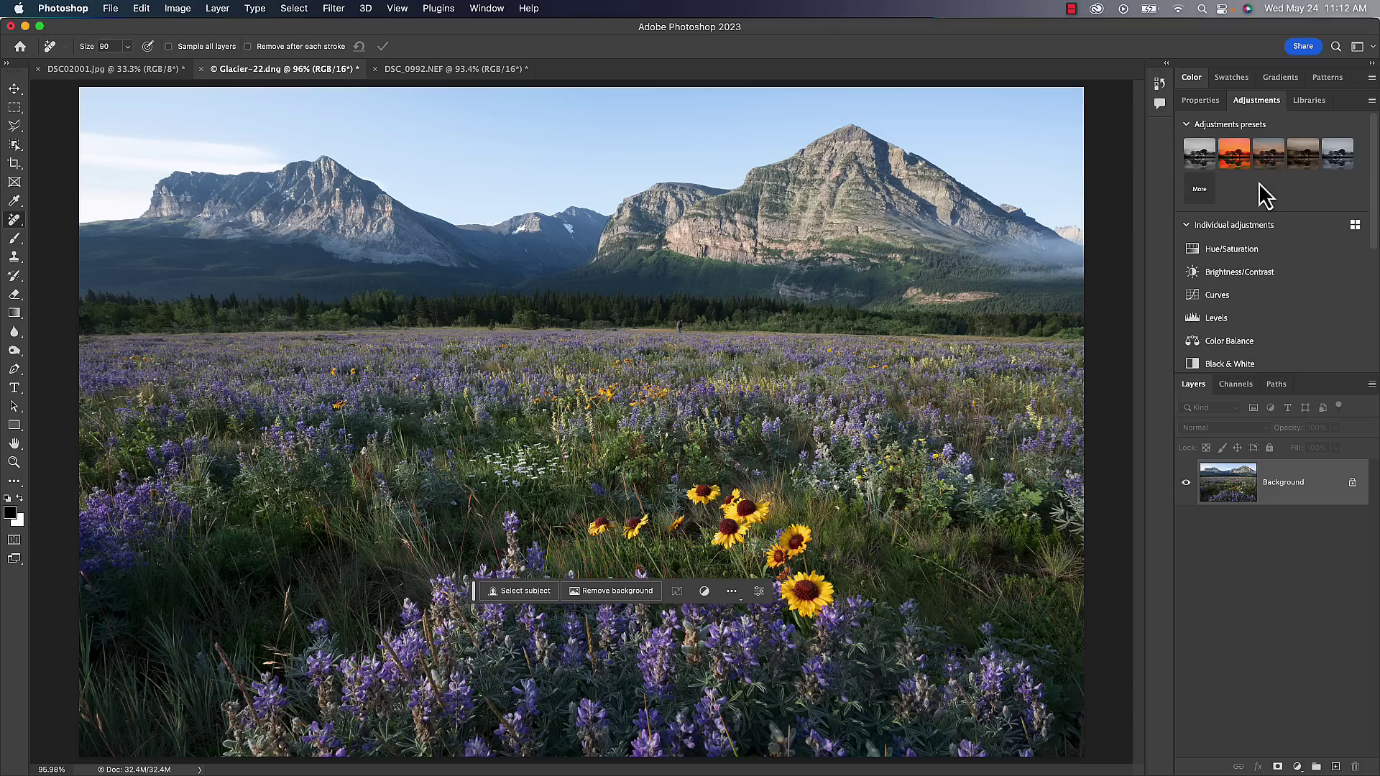
{"action": "scroll", "coordinate": [1257, 272], "scroll_direction": "down", "scroll_amount": 10}
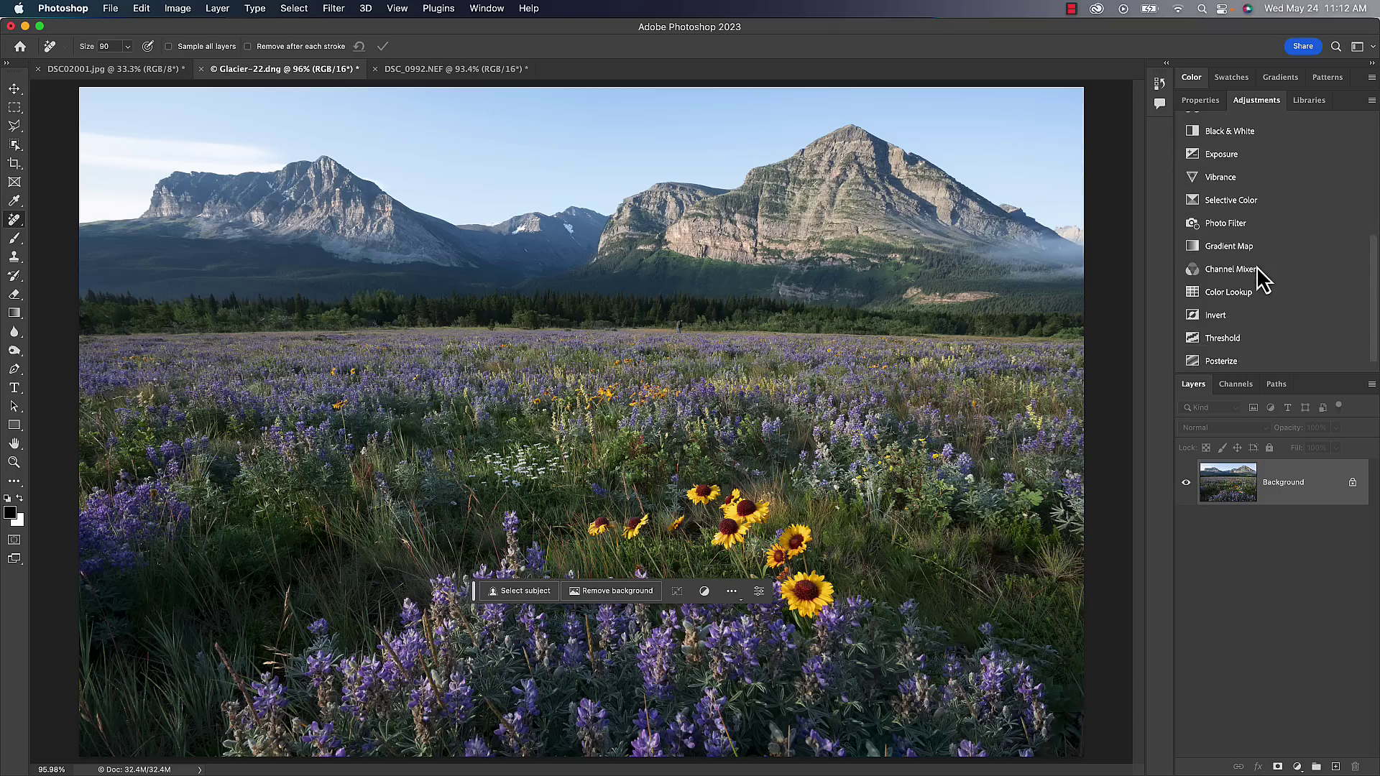
{"action": "scroll", "coordinate": [1257, 272], "scroll_direction": "up", "scroll_amount": 10}
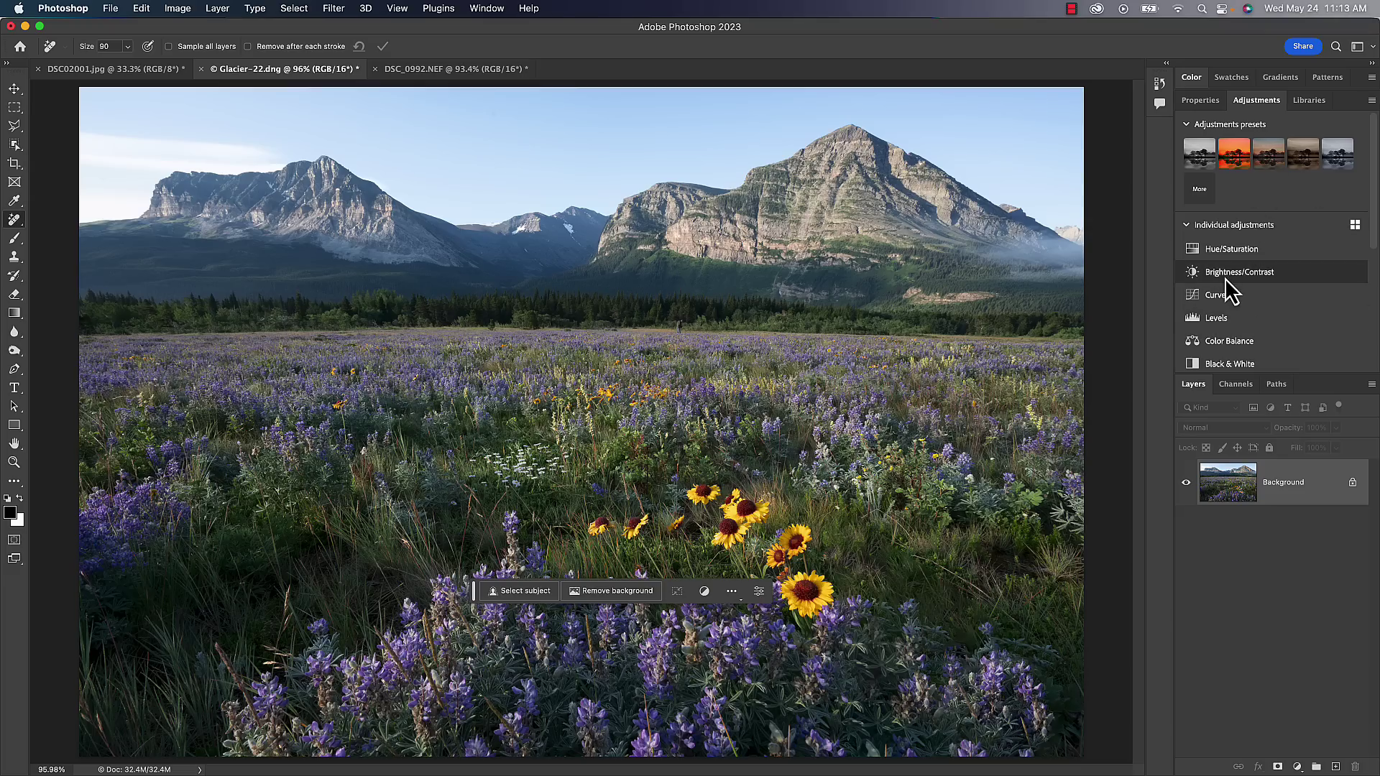
{"action": "scroll", "coordinate": [1222, 273], "scroll_direction": "down", "scroll_amount": 5}
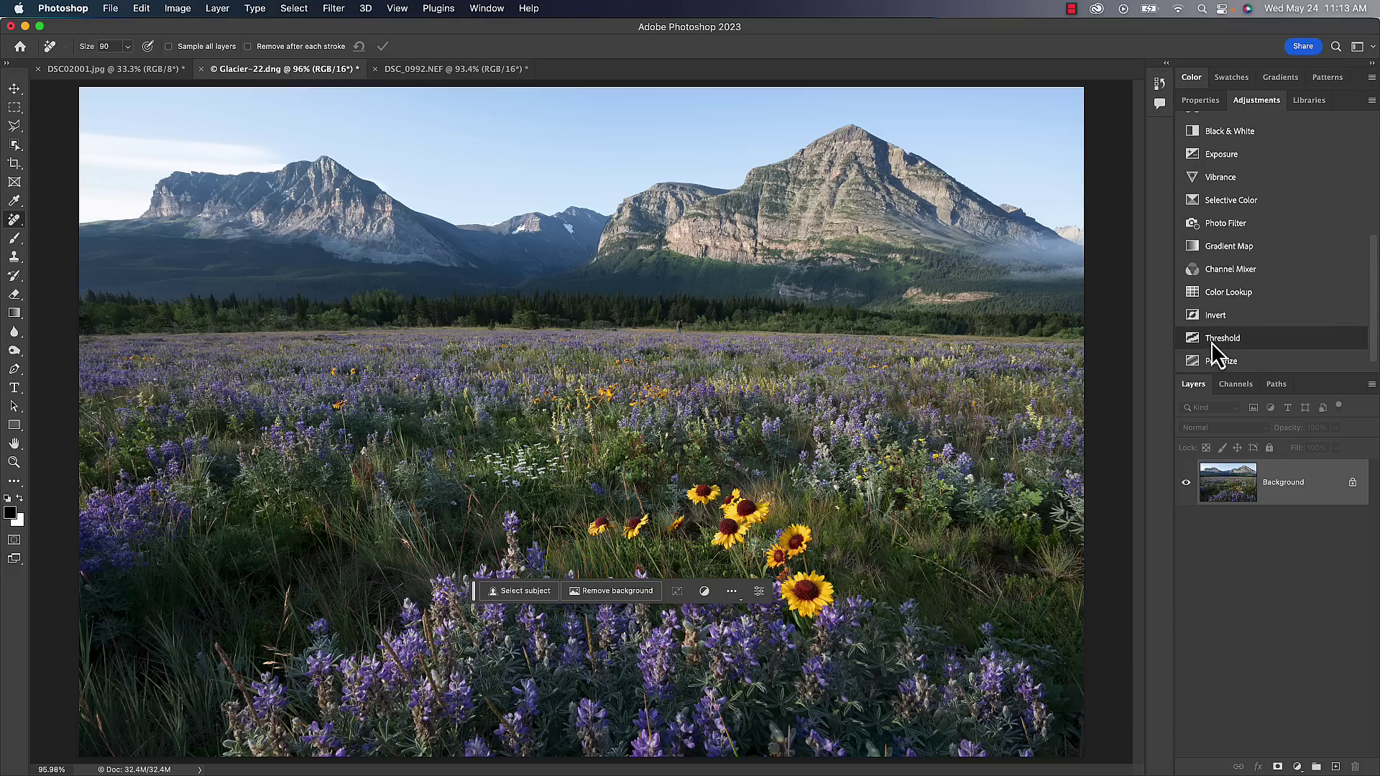
{"action": "left_click", "coordinate": [1335, 768]}
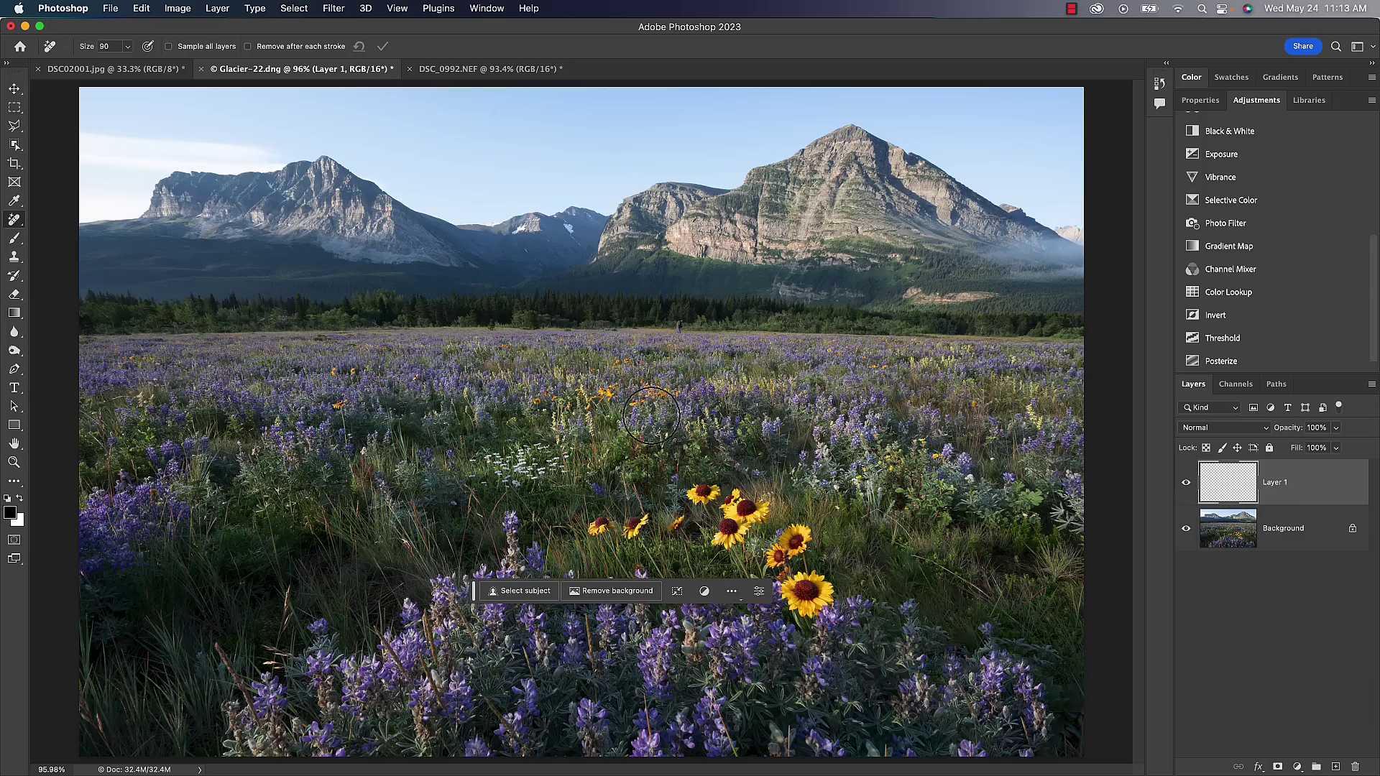
- Select the Gradient tool with the dark purple-to-teal preset from the Blues folder
{"action": "key", "text": "g"}
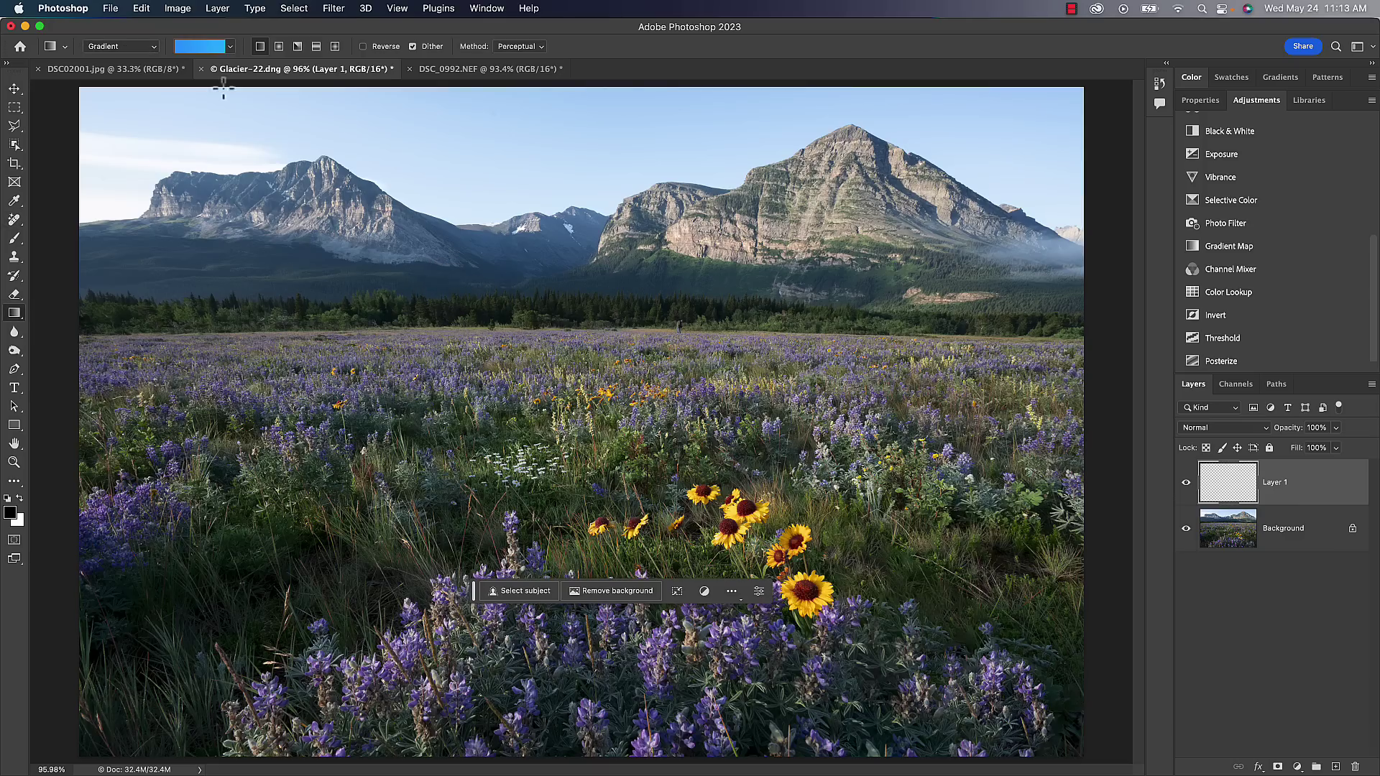
{"action": "left_click", "coordinate": [138, 48]}
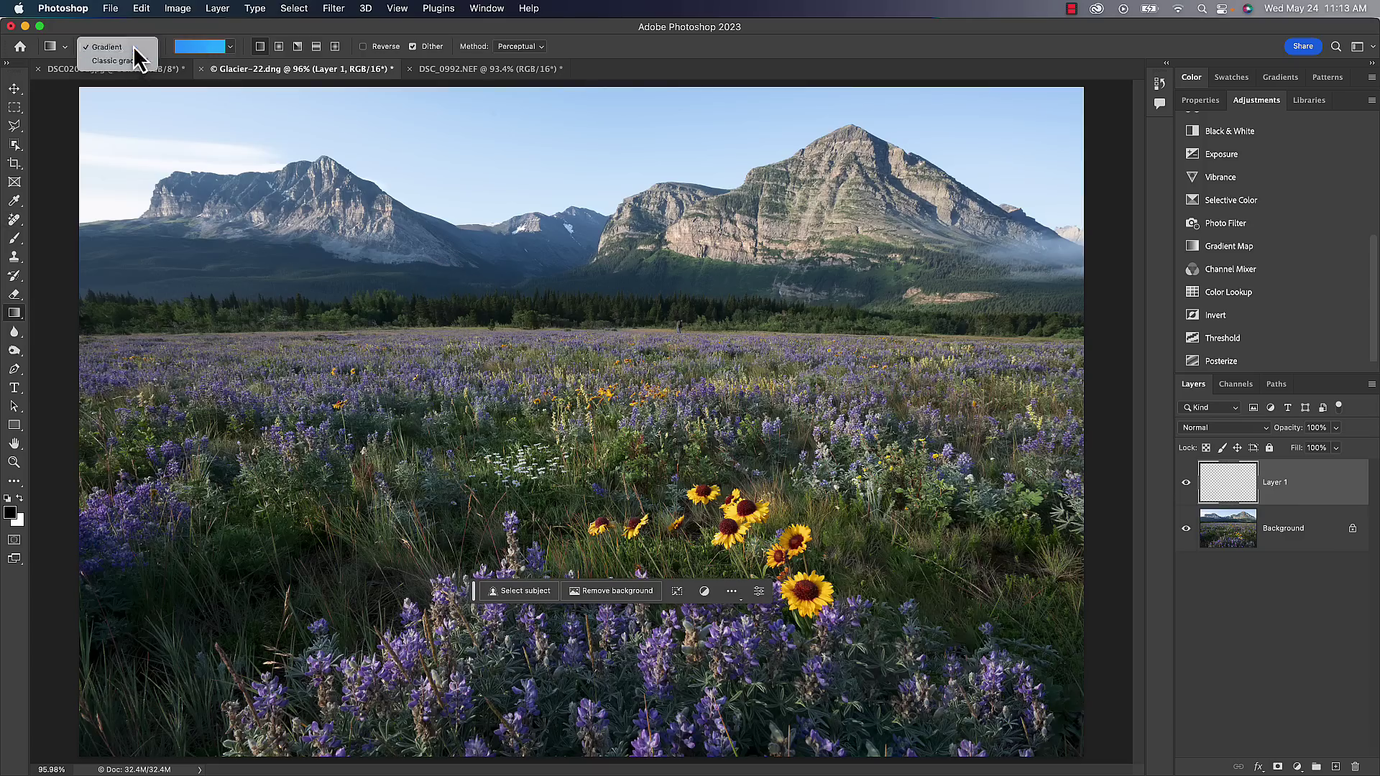
{"action": "left_click", "coordinate": [138, 49]}
{"action": "left_click", "coordinate": [230, 46]}
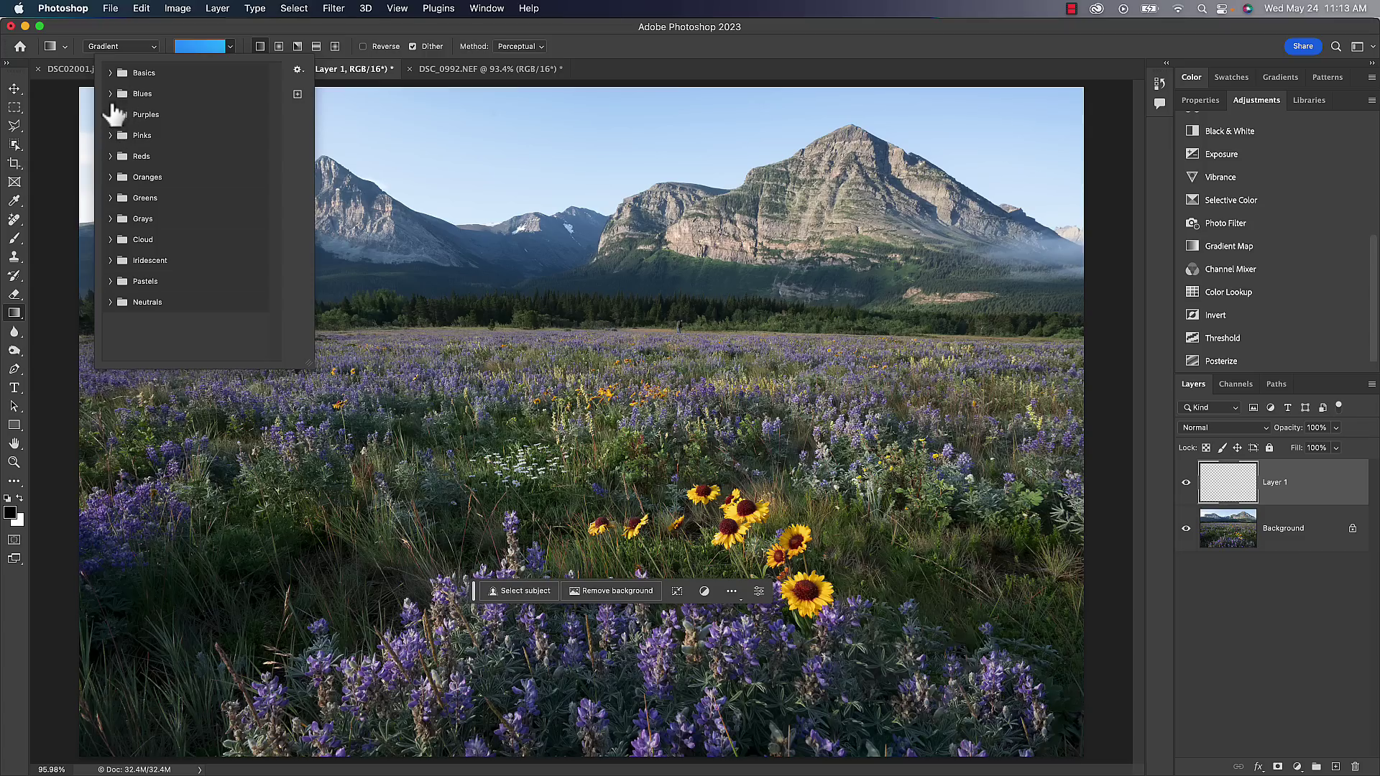
{"action": "left_click", "coordinate": [110, 94]}
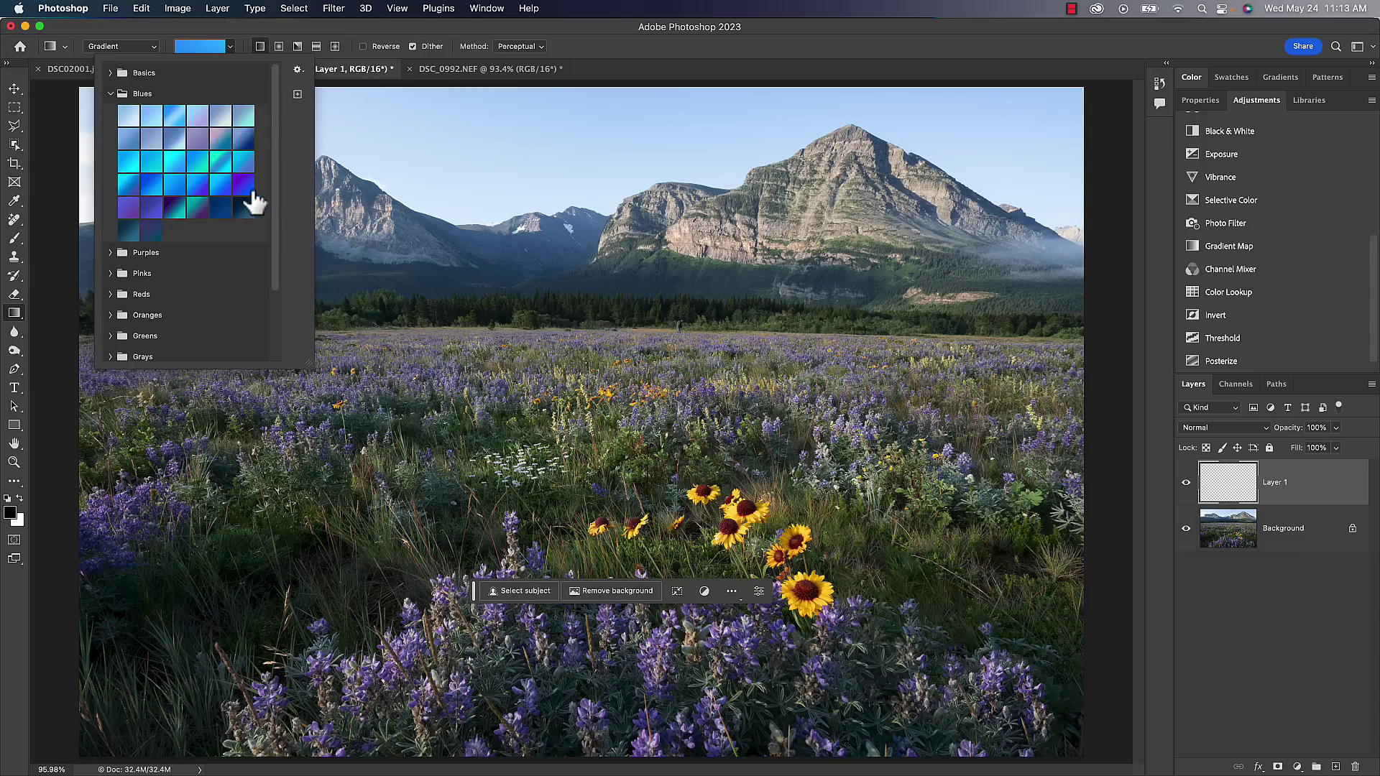
{"action": "double_click", "coordinate": [177, 208]}
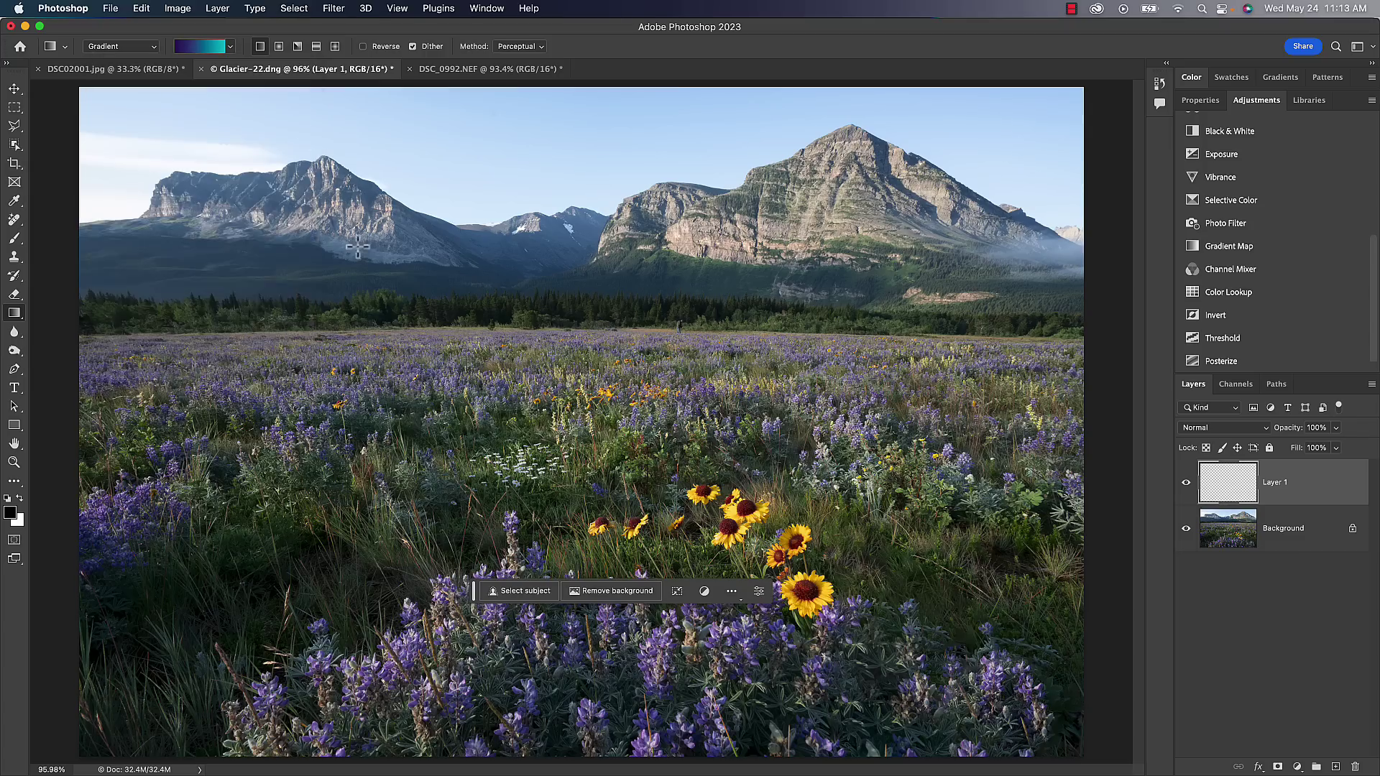
- Drag the gradient across the canvas and adjust its midpoint and end handles
{"action": "left_click_drag", "start_coordinate": [347, 337], "coordinate": [911, 344]}
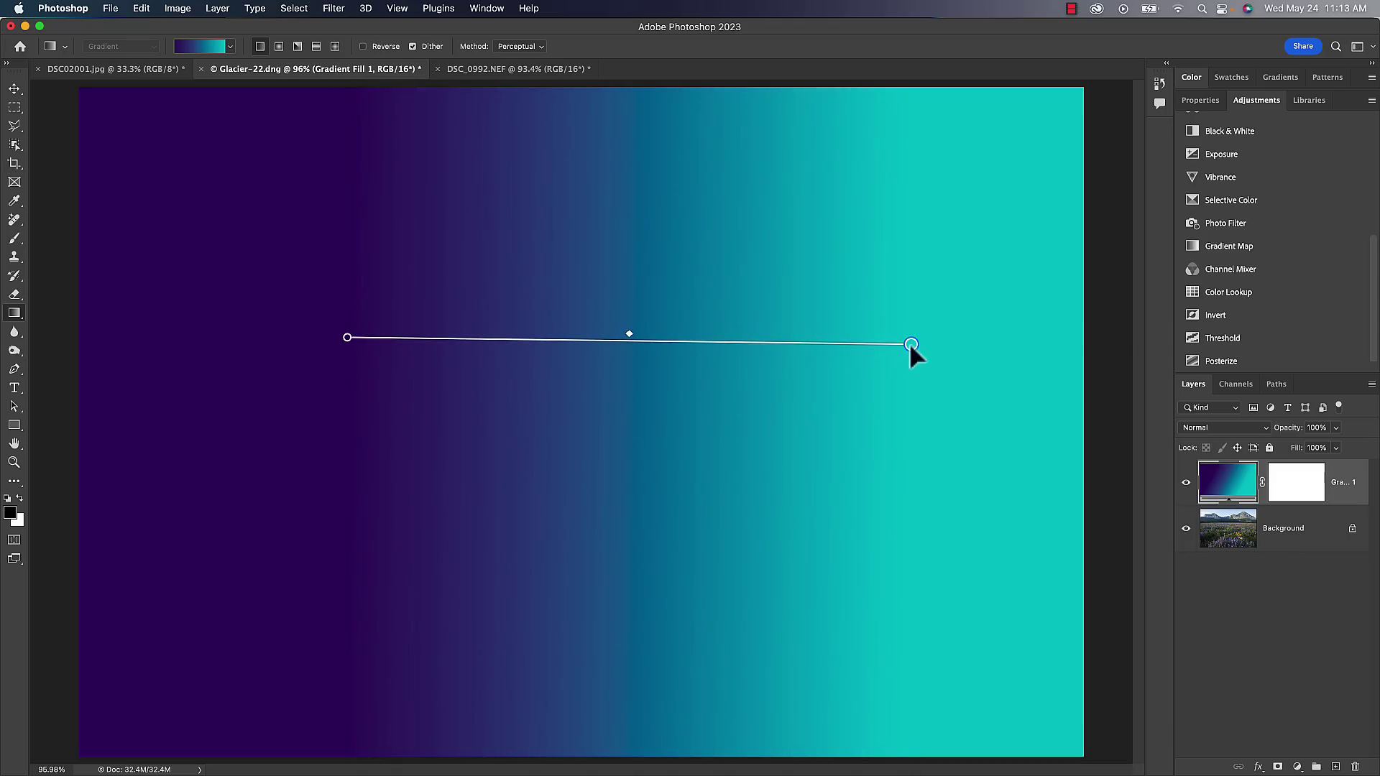
{"action": "left_click_drag", "start_coordinate": [629, 334], "coordinate": [595, 333]}
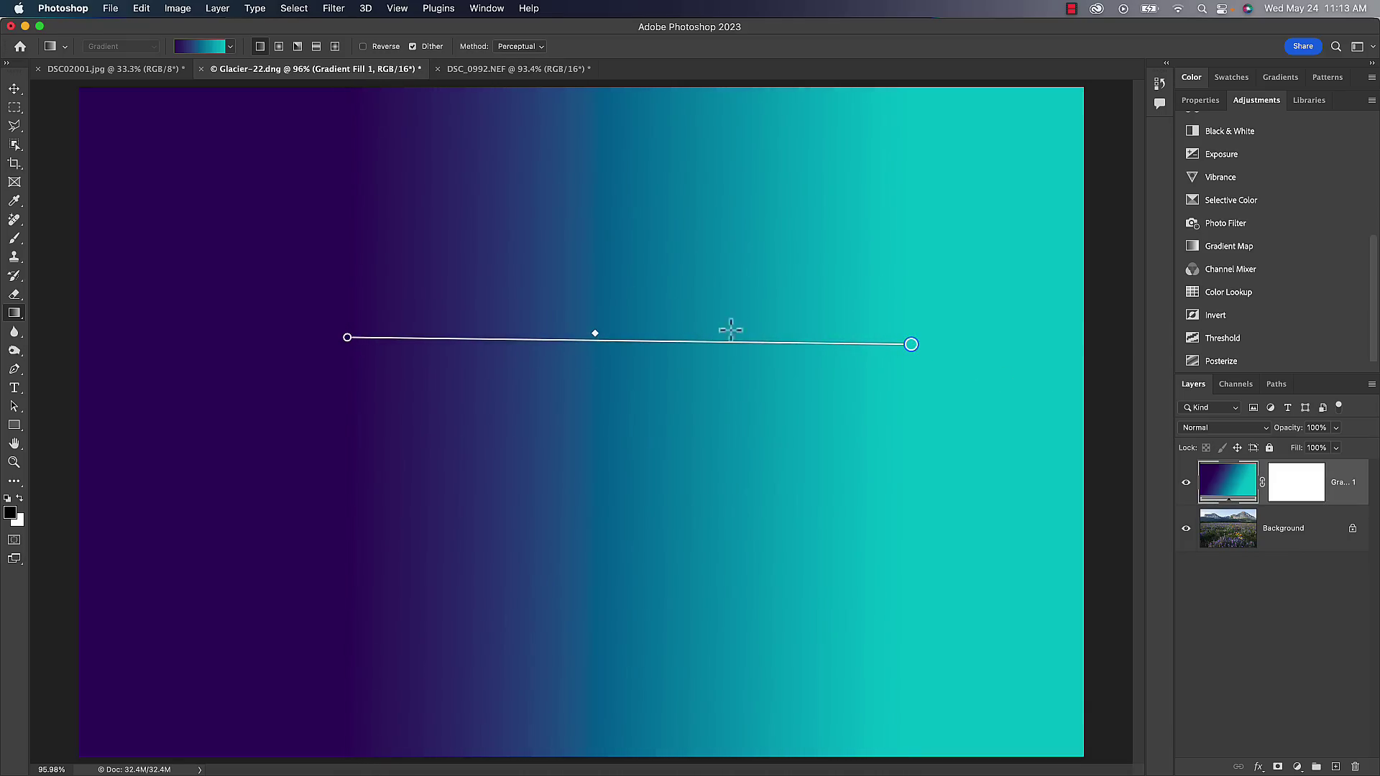
{"action": "left_click_drag", "start_coordinate": [908, 344], "coordinate": [850, 352]}
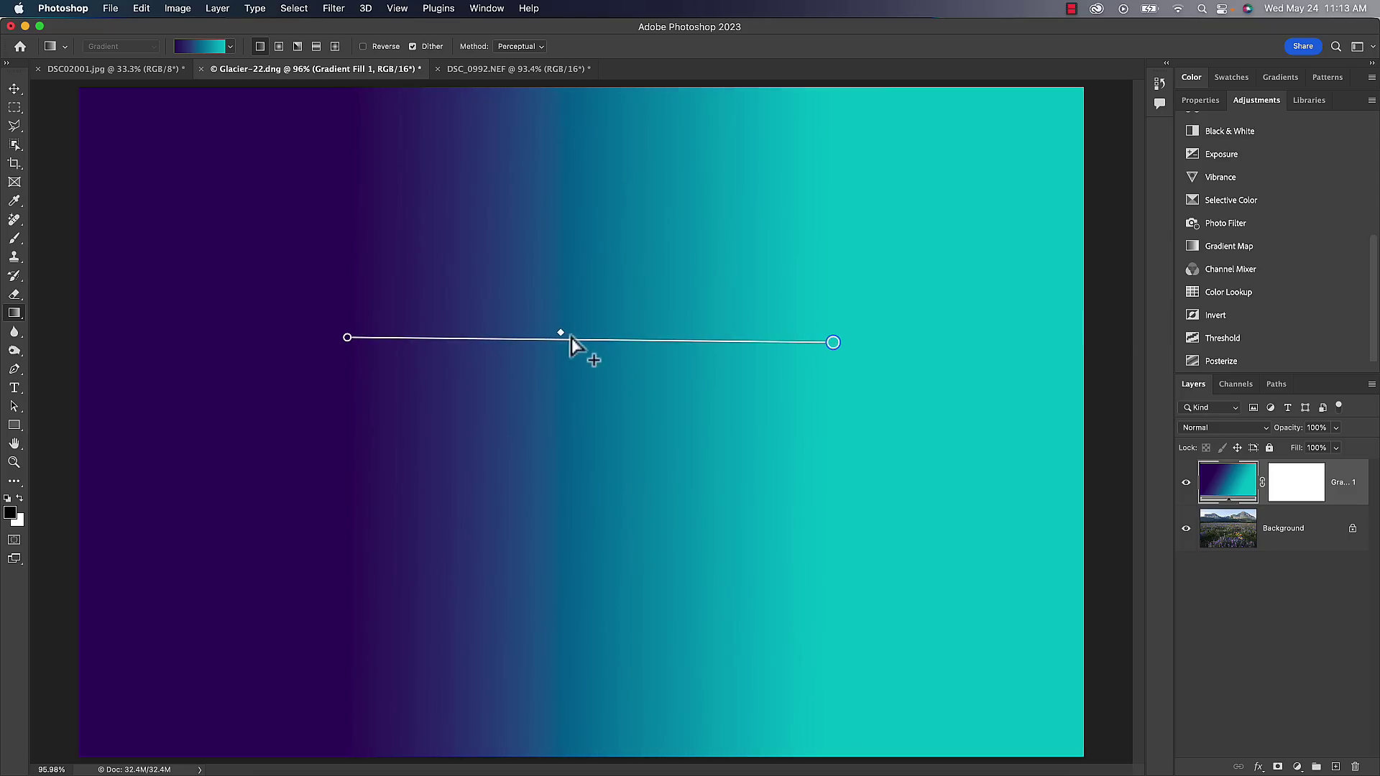
{"action": "left_click_drag", "start_coordinate": [562, 332], "coordinate": [406, 406]}
- Apply a light-blue gradient preset and drag its start, midpoint, colour stop and end handles to widen the pale band
{"action": "left_click", "coordinate": [225, 46]}
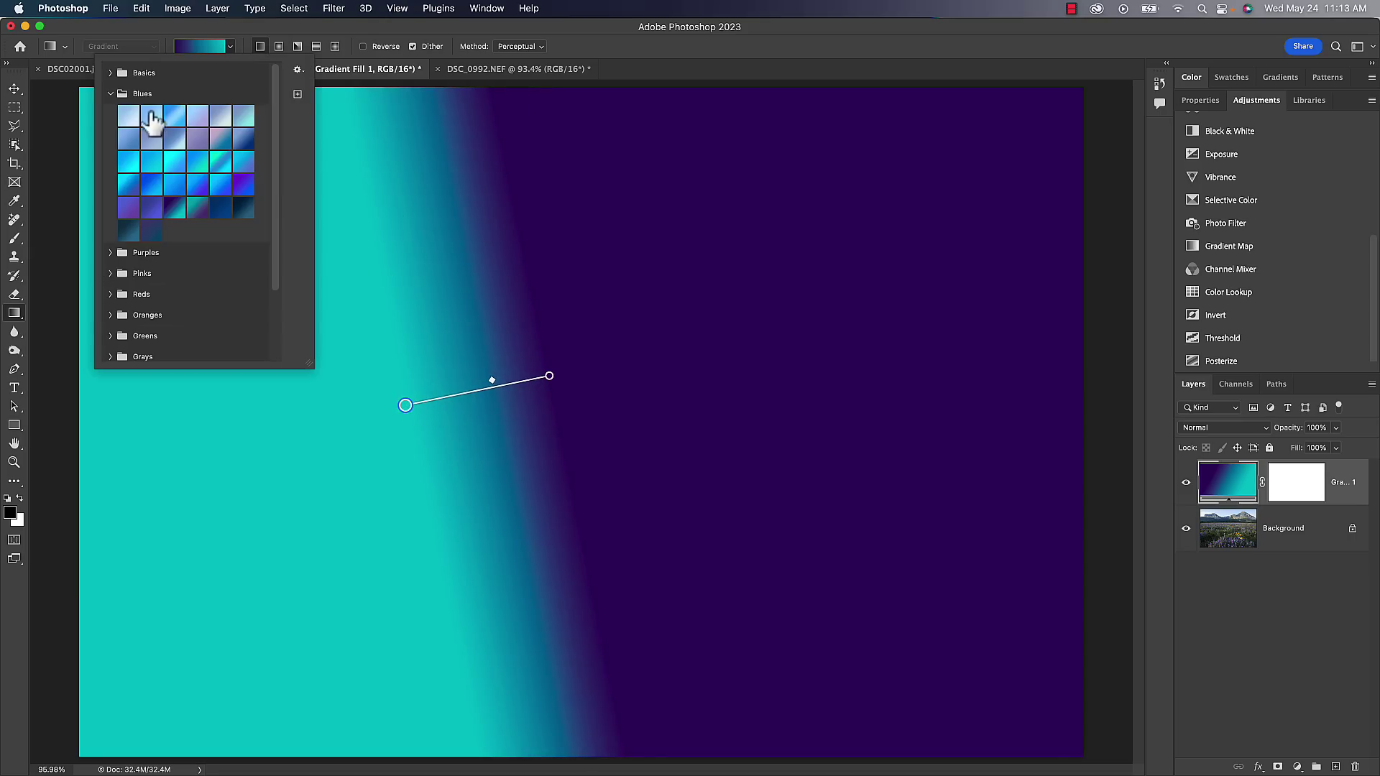
{"action": "double_click", "coordinate": [168, 116]}
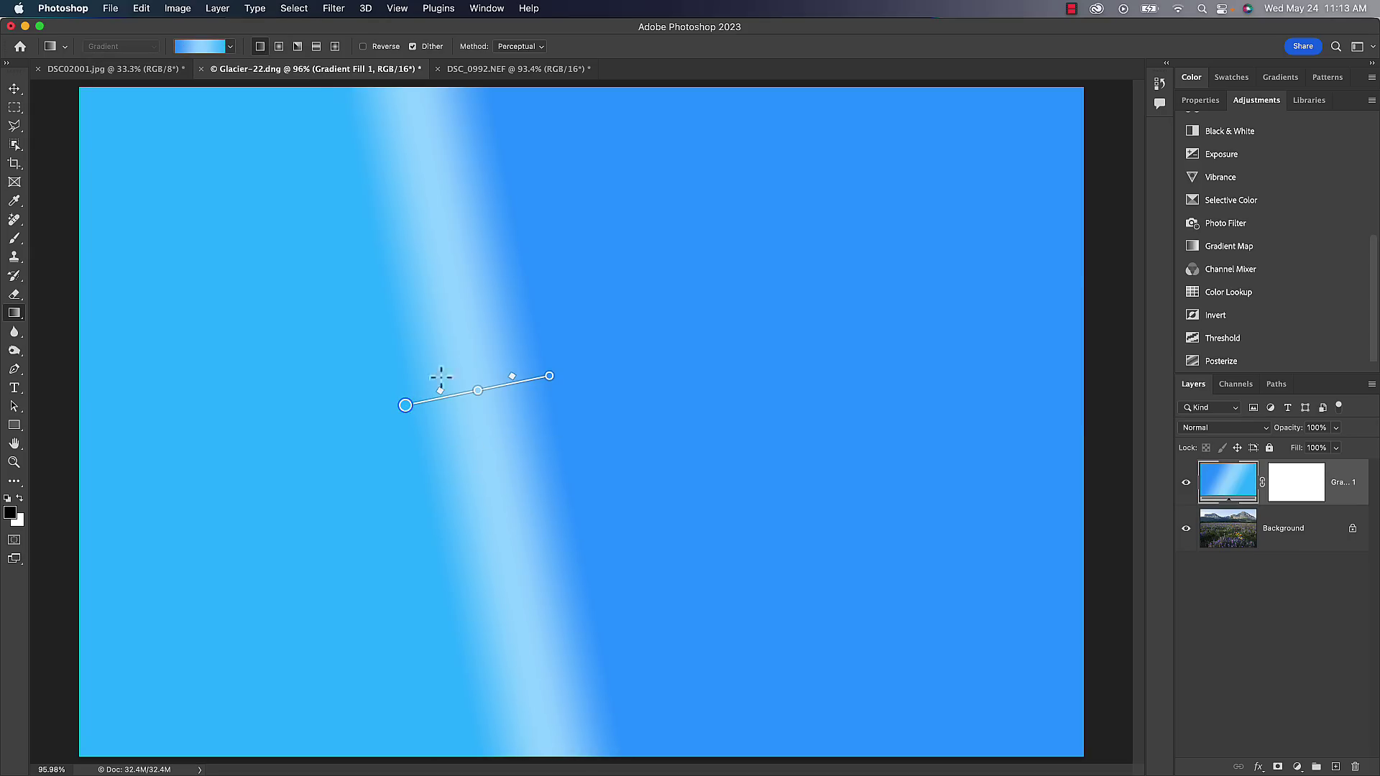
{"action": "left_click_drag", "start_coordinate": [405, 405], "coordinate": [210, 438]}
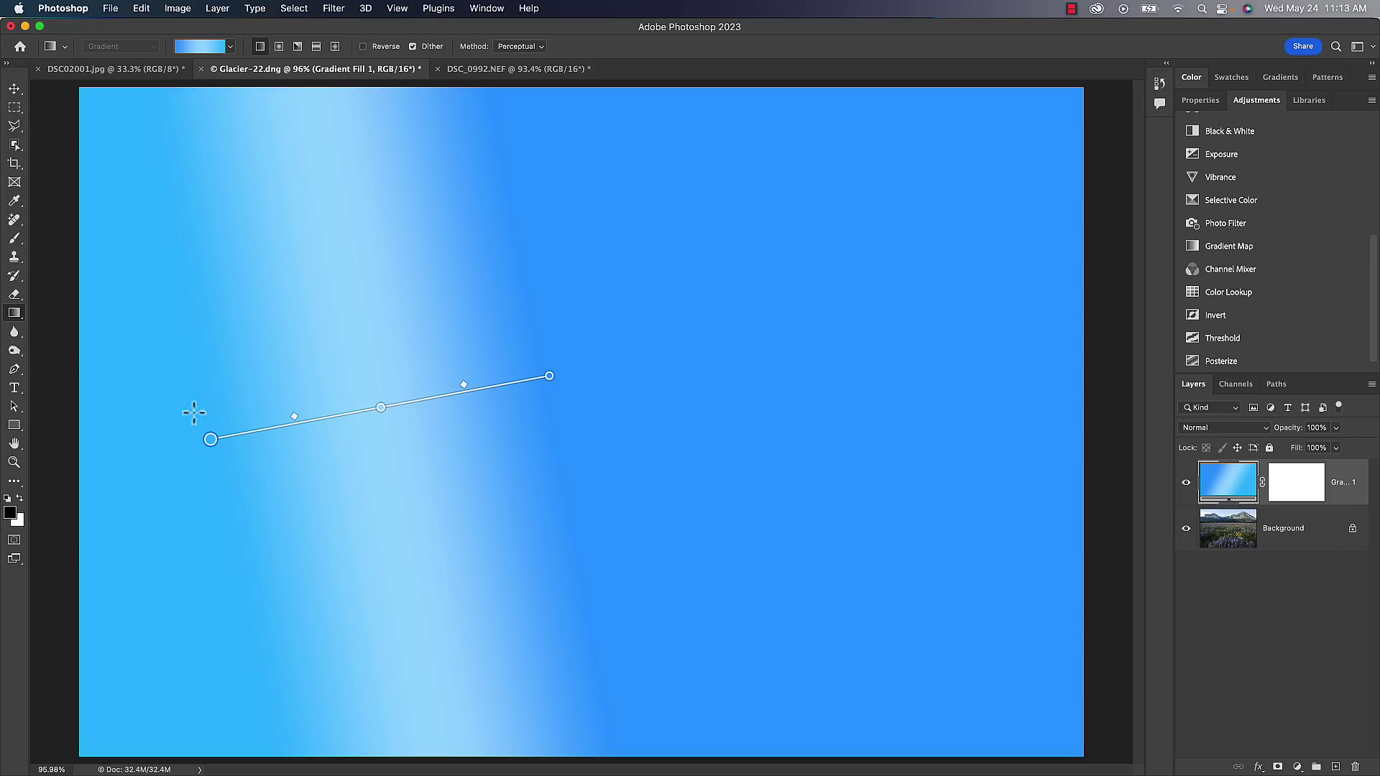
{"action": "mouse_move", "coordinate": [290, 417]}
{"action": "left_mouse_down"}
{"action": "mouse_move", "coordinate": [360, 404]}
{"action": "mouse_move", "coordinate": [256, 429]}
{"action": "mouse_move", "coordinate": [343, 417]}
{"action": "mouse_move", "coordinate": [304, 431]}
{"action": "left_mouse_up"}
{"action": "mouse_move", "coordinate": [380, 407]}
{"action": "left_mouse_down"}
{"action": "mouse_move", "coordinate": [348, 410]}
{"action": "mouse_move", "coordinate": [391, 406]}
{"action": "left_mouse_up"}
{"action": "mouse_move", "coordinate": [468, 384]}
{"action": "left_mouse_down"}
{"action": "mouse_move", "coordinate": [513, 375]}
{"action": "mouse_move", "coordinate": [466, 384]}
{"action": "left_mouse_up"}
{"action": "left_click_drag", "start_coordinate": [549, 375], "coordinate": [570, 412]}
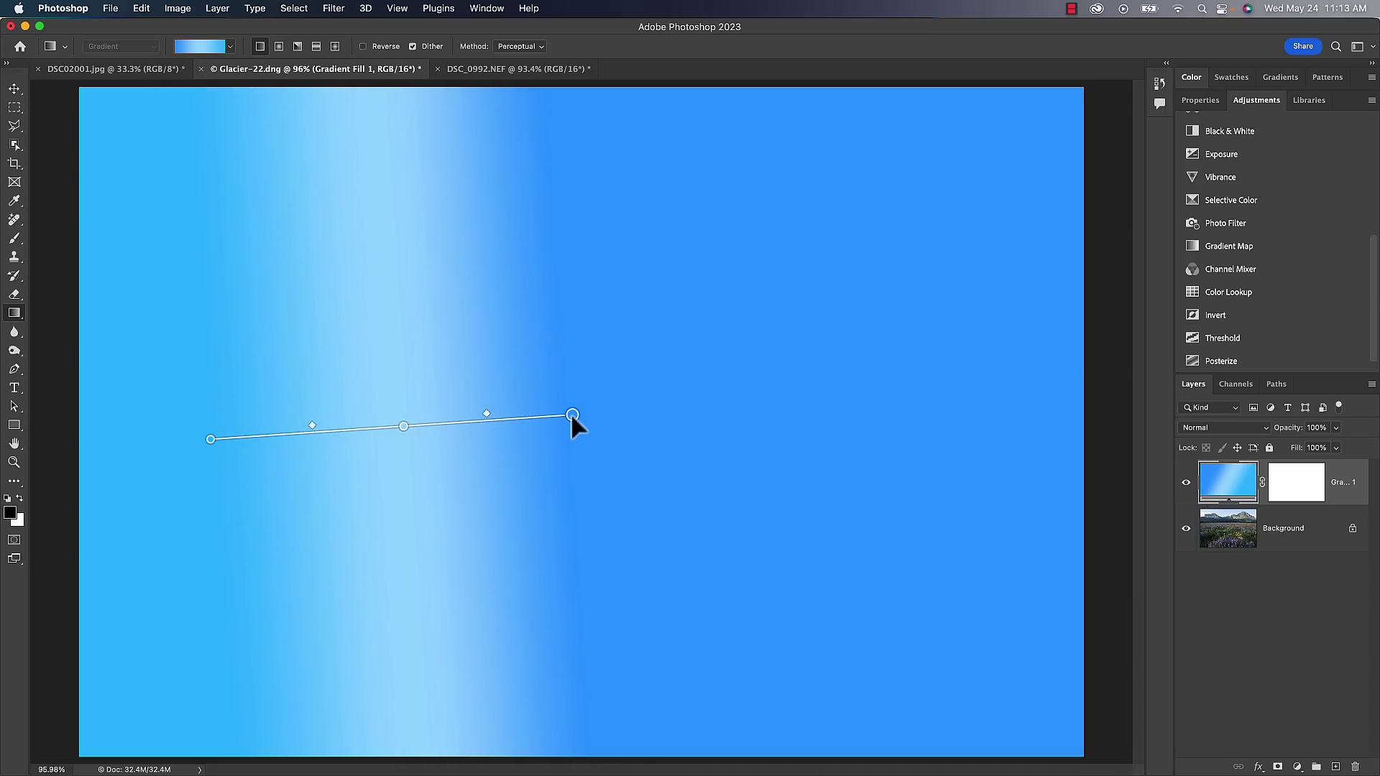